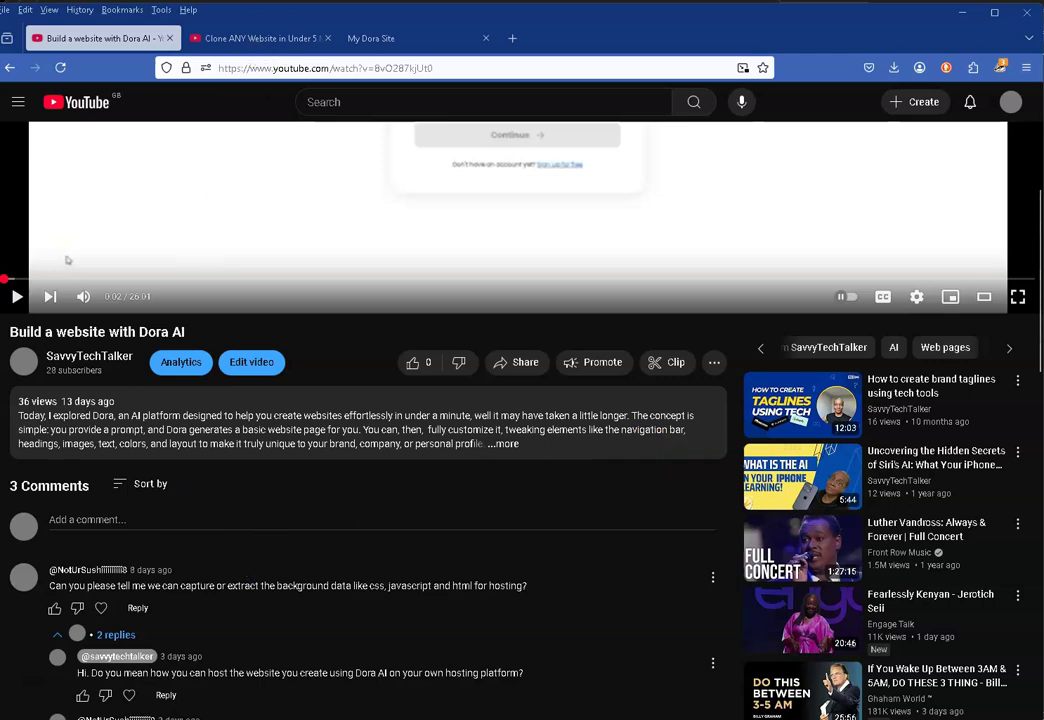
In the My Dora Site tab, replace the local 404 page by loading dora.run.
{"action": "left_click", "coordinate": [389, 39]}
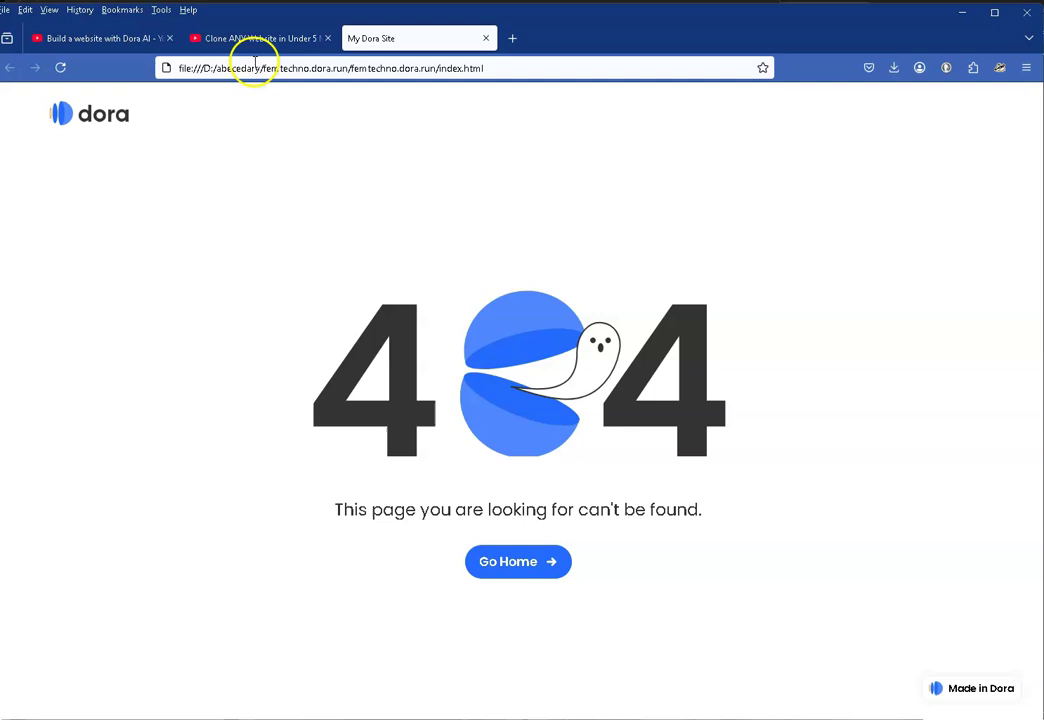
{"action": "left_click", "coordinate": [514, 64]}
{"action": "type", "text": "d"}
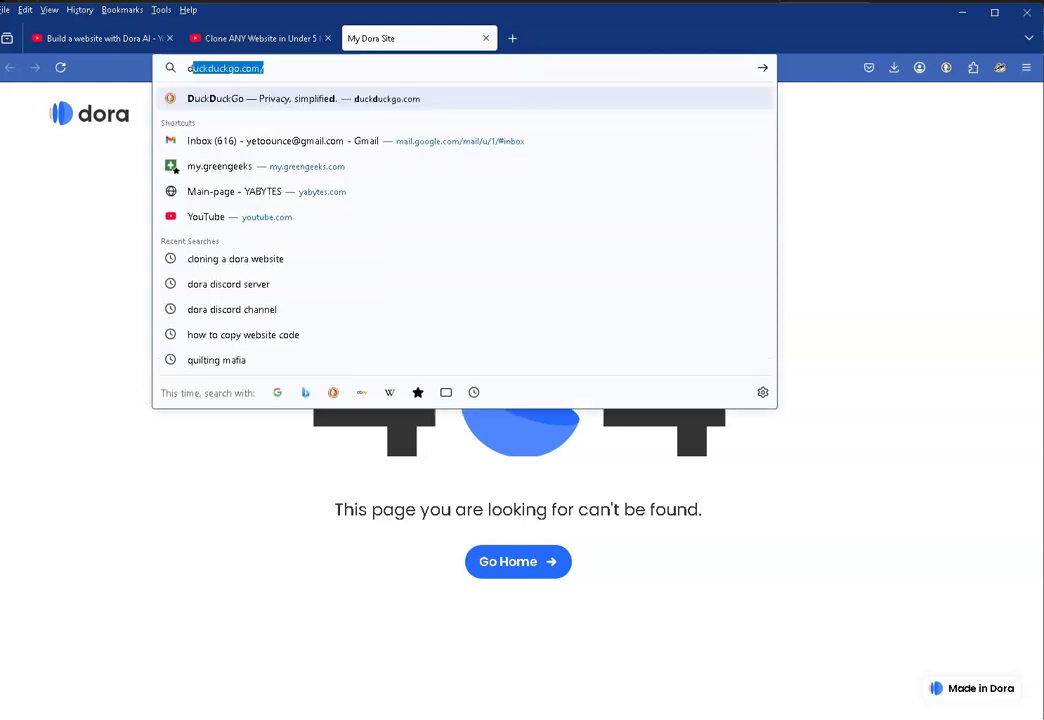
{"action": "type", "text": "ora"}
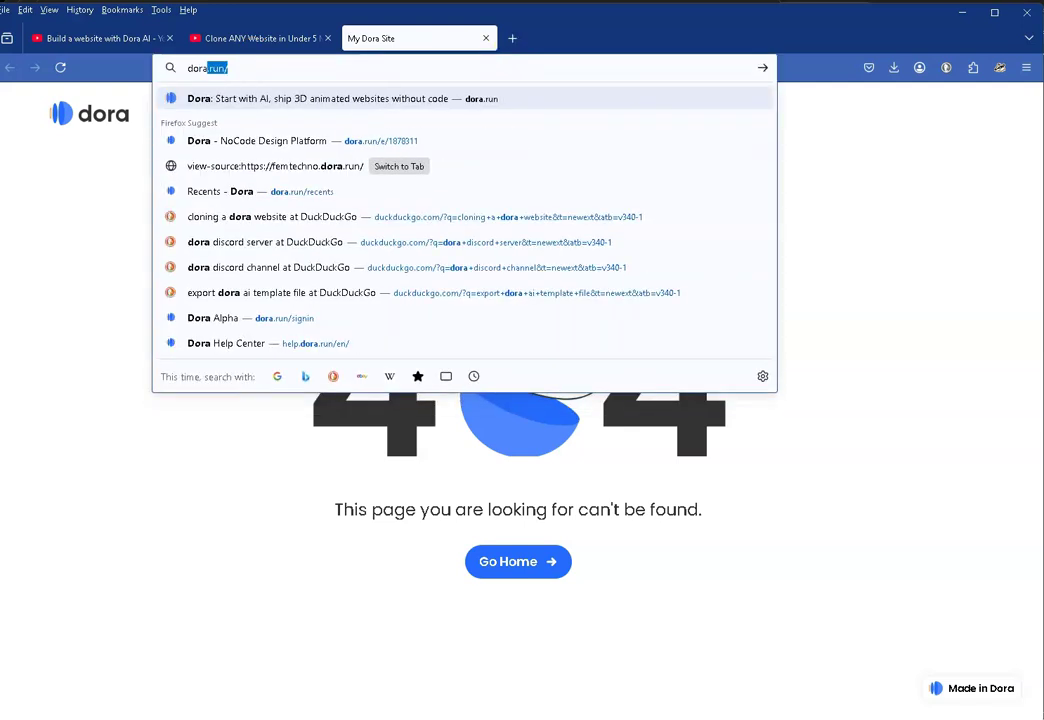
{"action": "type", "text": ".run"}
{"action": "key", "text": "Return"}
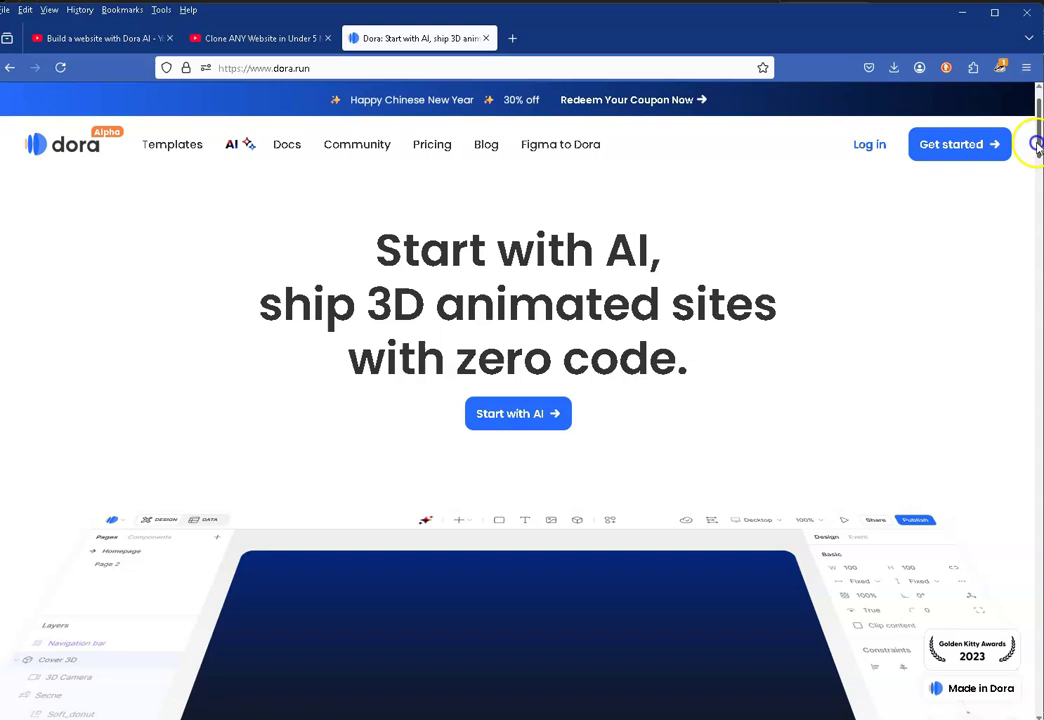
Scroll to the dora.run footer and follow the Help center link under Resources.
{"action": "left_click_drag", "start_coordinate": [1036, 138], "coordinate": [1020, 700]}
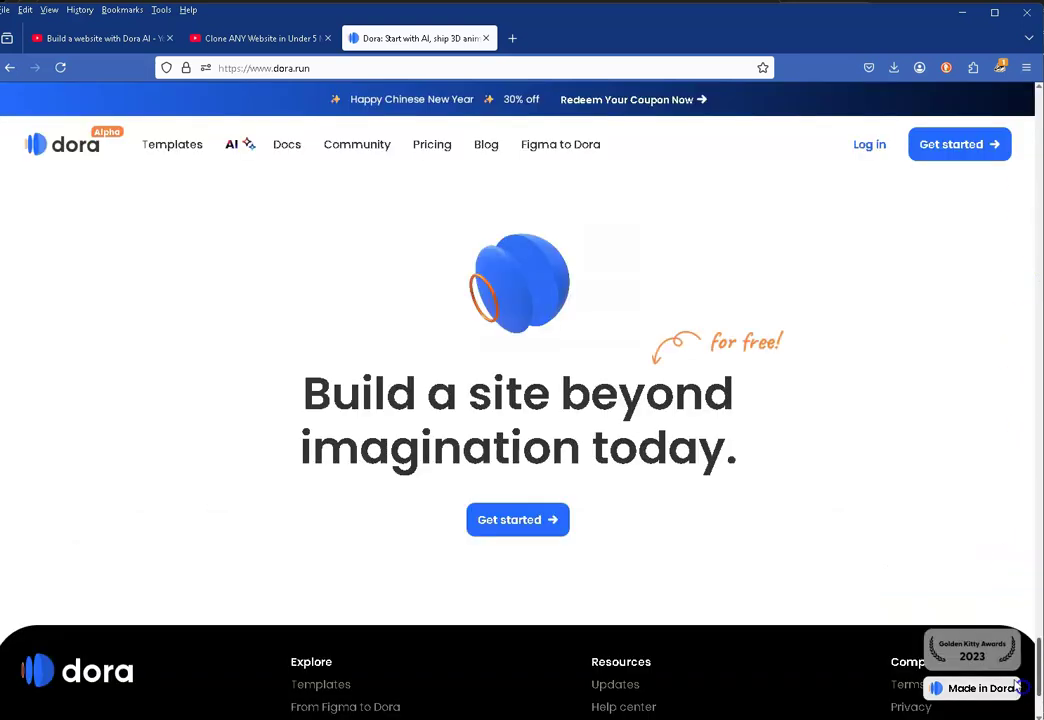
{"action": "left_click", "coordinate": [614, 709]}
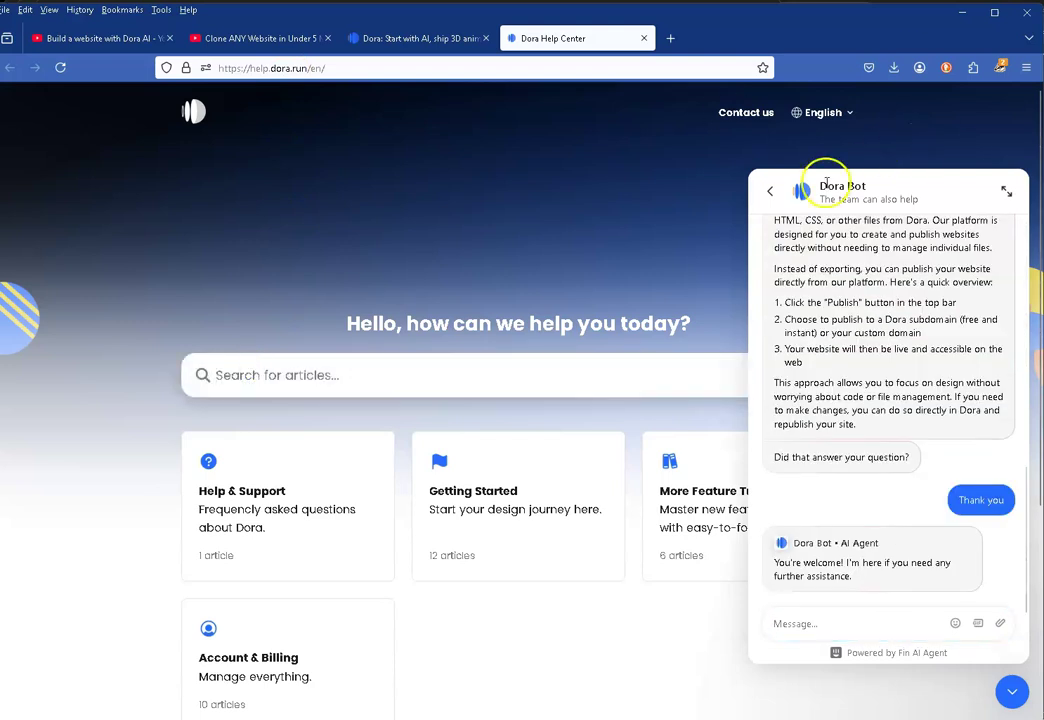
Expand and then close the support chat, and search the help articles for 'Export website'.
{"action": "left_click", "coordinate": [1003, 190]}
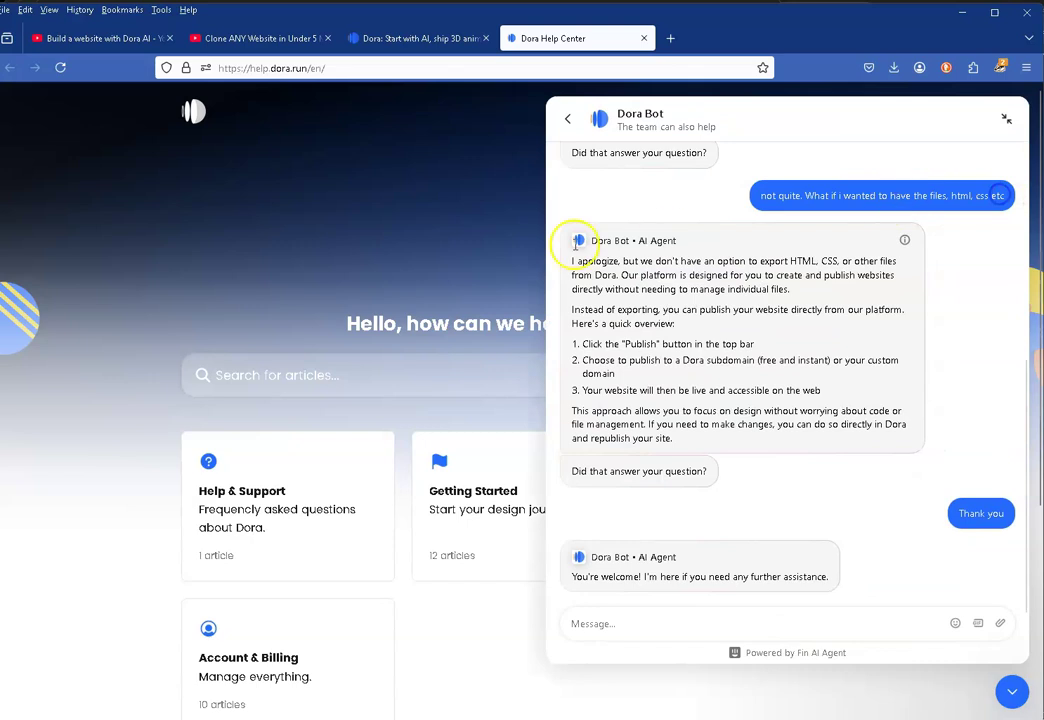
{"action": "left_click", "coordinate": [1011, 691]}
{"action": "left_click", "coordinate": [260, 376]}
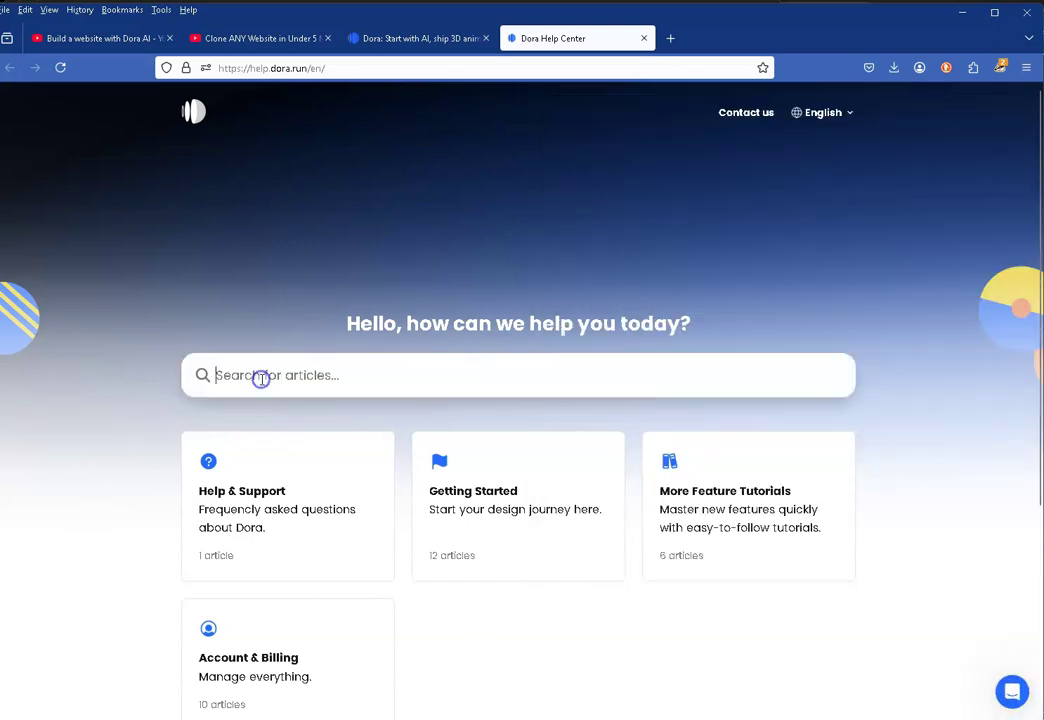
{"action": "type", "text": "Dora"}
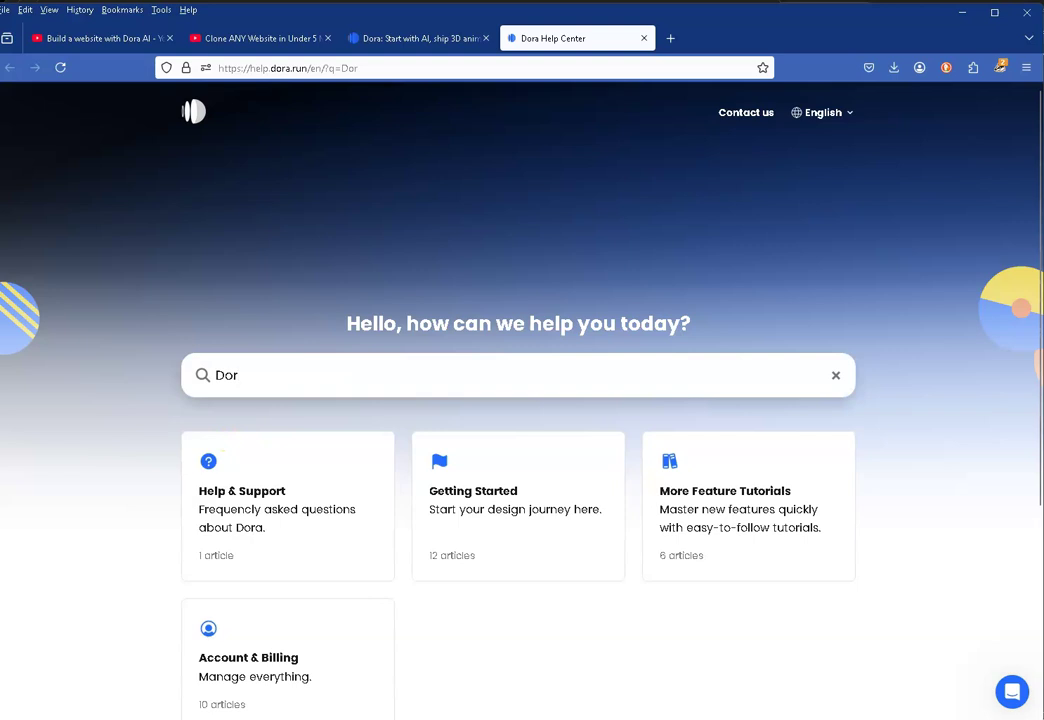
{"action": "key", "text": "BackSpace"}
{"action": "key", "text": "BackSpace"}
{"action": "key", "text": "BackSpace"}
{"action": "key", "text": "BackSpace"}
{"action": "key", "text": "BackSpace"}
{"action": "type", "text": "E"}
{"action": "key", "text": "BackSpace"}
{"action": "key", "text": "BackSpace"}
{"action": "key", "text": "BackSpace"}
{"action": "type", "text": "port website"}
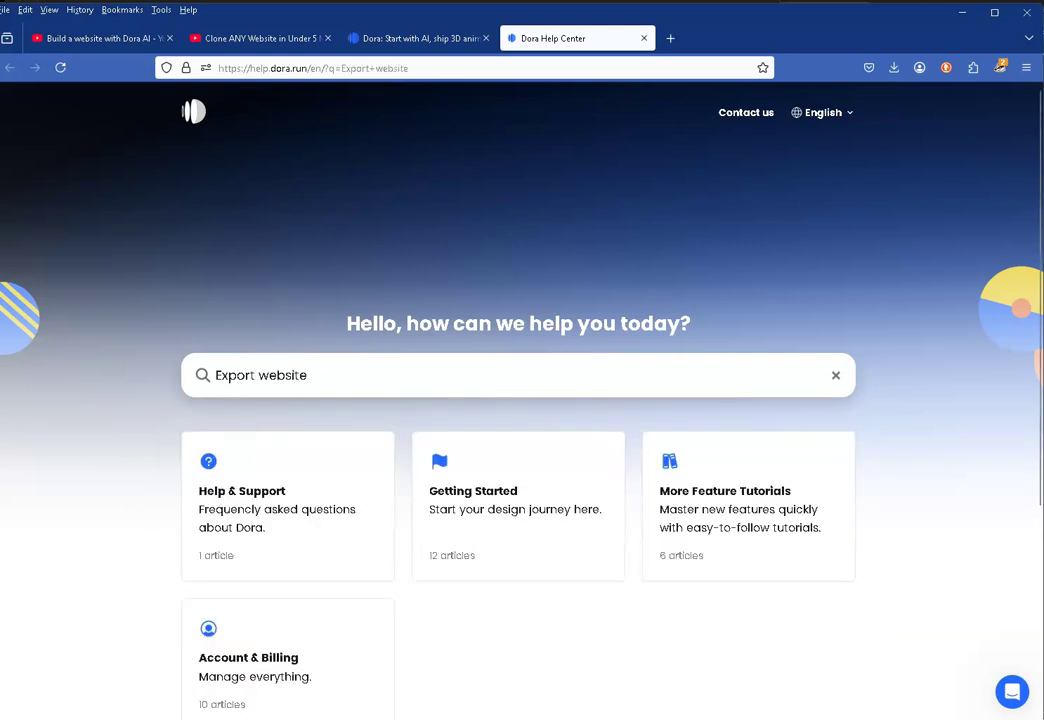
{"action": "key", "text": "Return"}
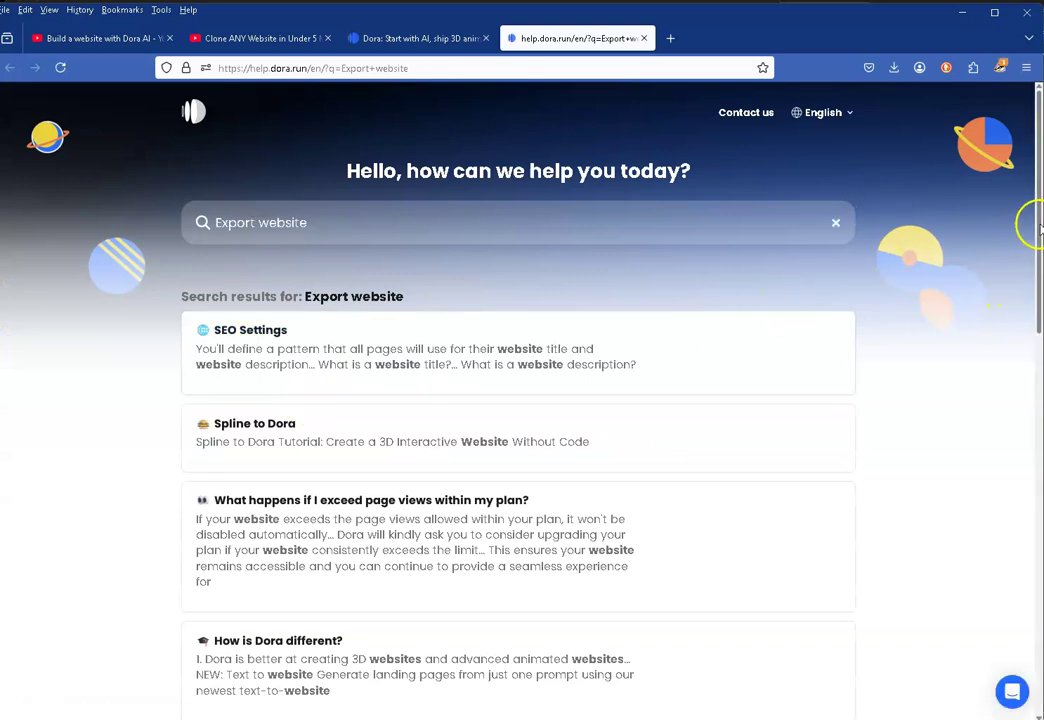
Scroll through the Export website results, which only list SEO Settings and page-view articles.
{"action": "left_click_drag", "start_coordinate": [1037, 224], "coordinate": [1038, 583]}
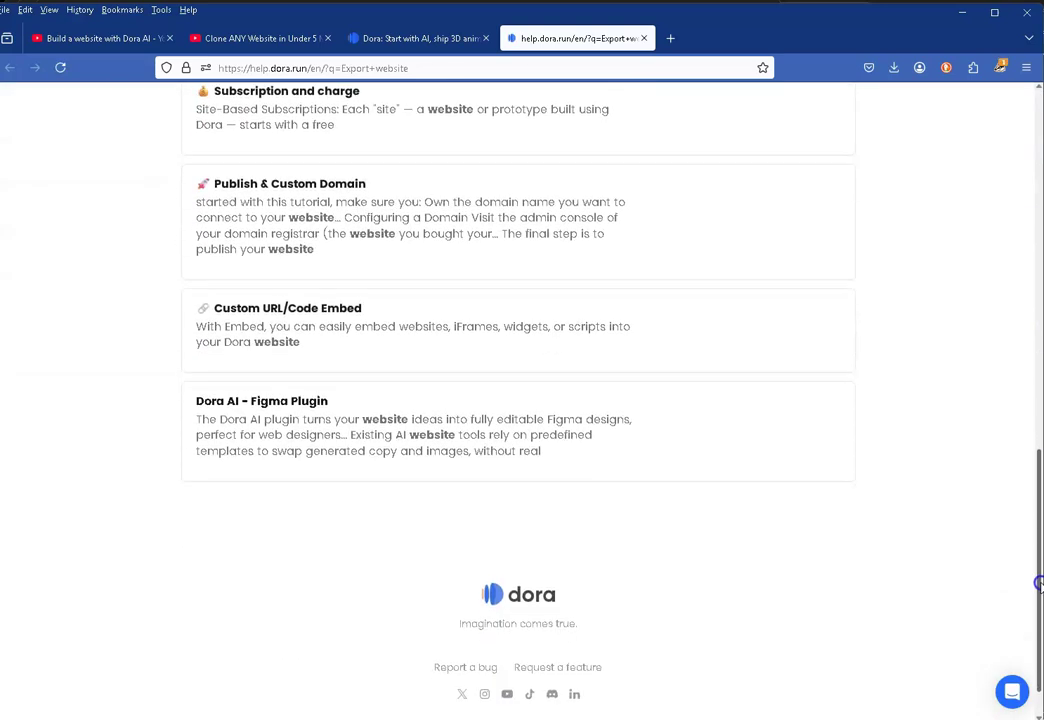
{"action": "scroll", "coordinate": [1038, 583], "scroll_direction": "up", "scroll_amount": 5}
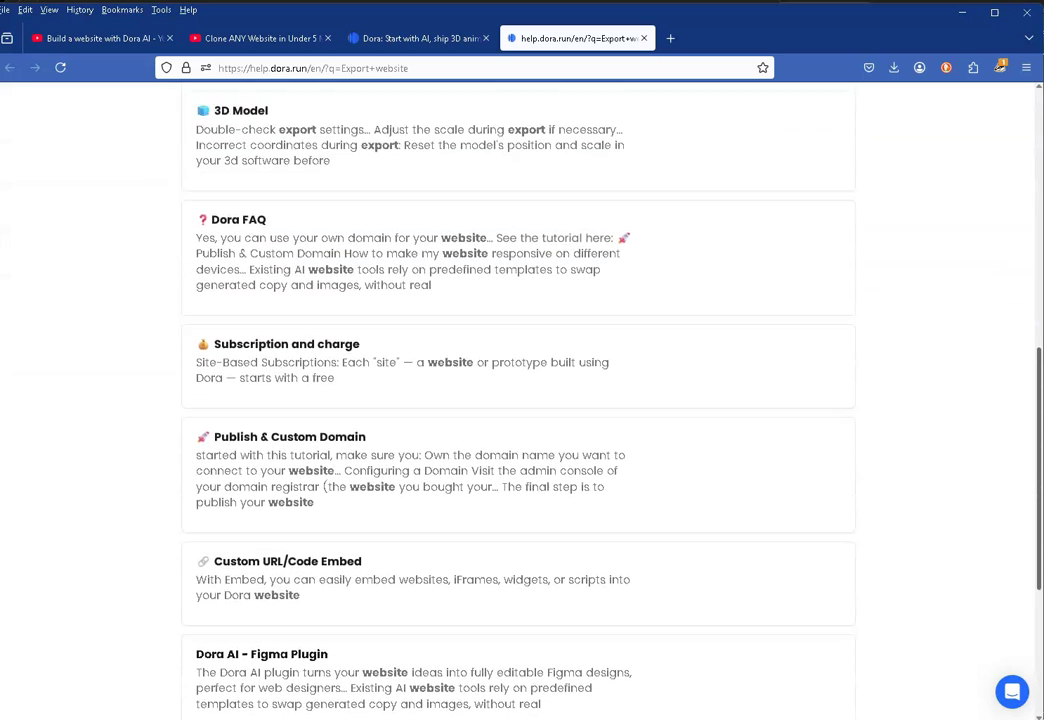
{"action": "scroll", "coordinate": [518, 400], "scroll_direction": "up", "scroll_amount": 5}
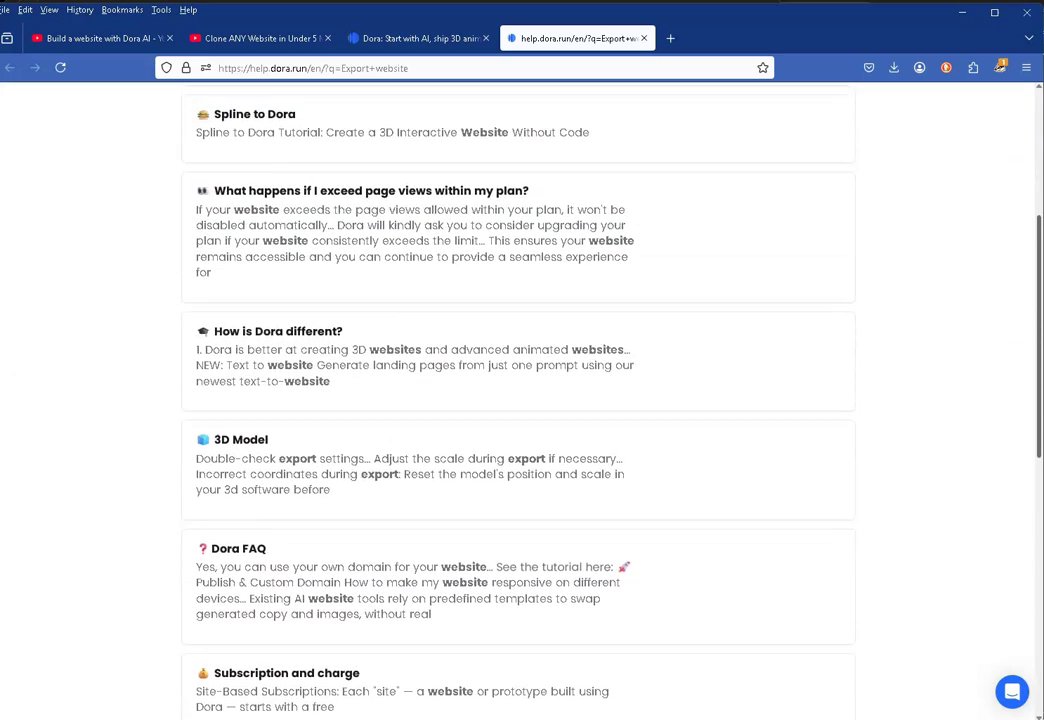
{"action": "scroll", "coordinate": [518, 400], "scroll_direction": "up", "scroll_amount": 1}
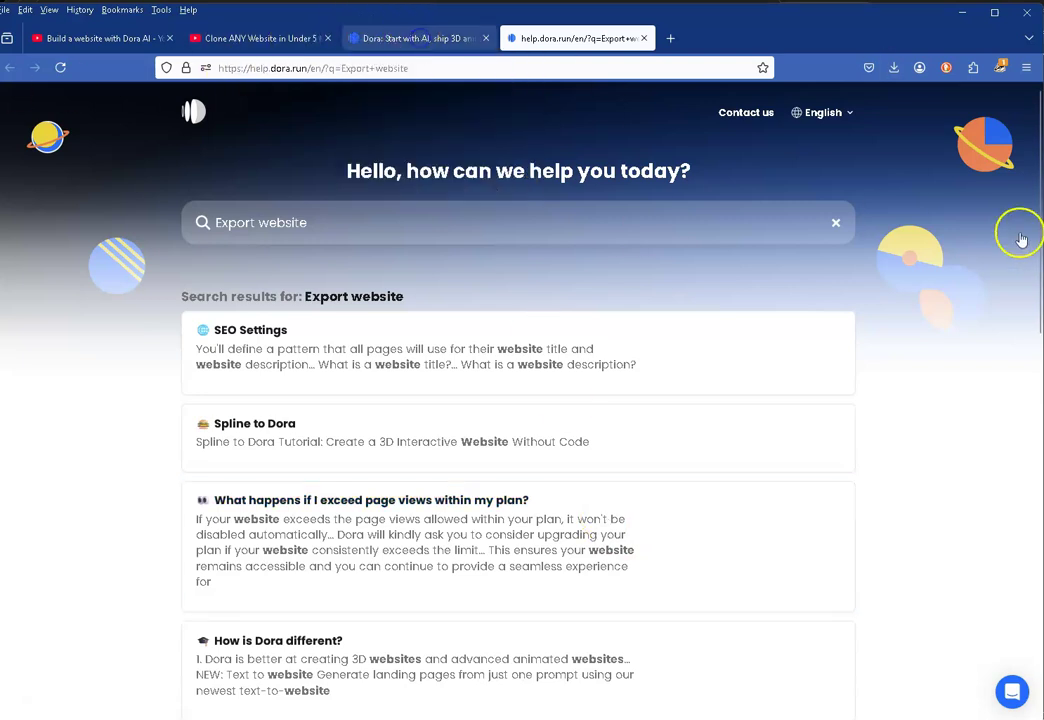
Open the dora.run sign-in page from Log in, then return to the help-center results.
{"action": "left_click", "coordinate": [415, 38]}
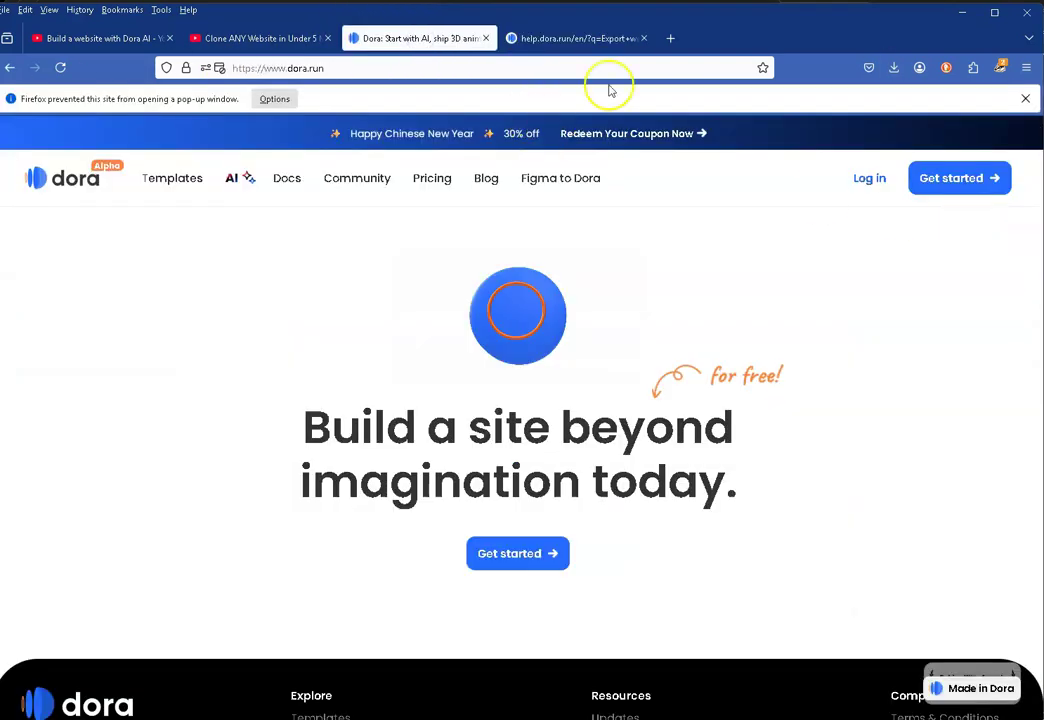
{"action": "scroll", "coordinate": [860, 189], "scroll_direction": "down", "scroll_amount": 1}
{"action": "left_click", "coordinate": [860, 186]}
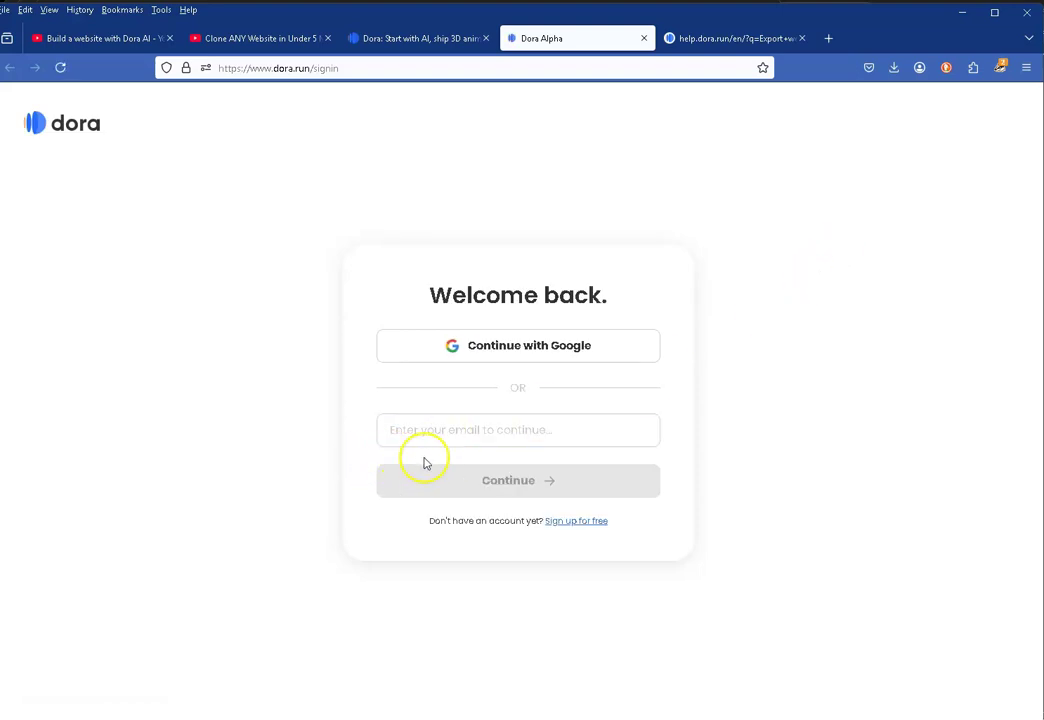
{"action": "left_click", "coordinate": [466, 419]}
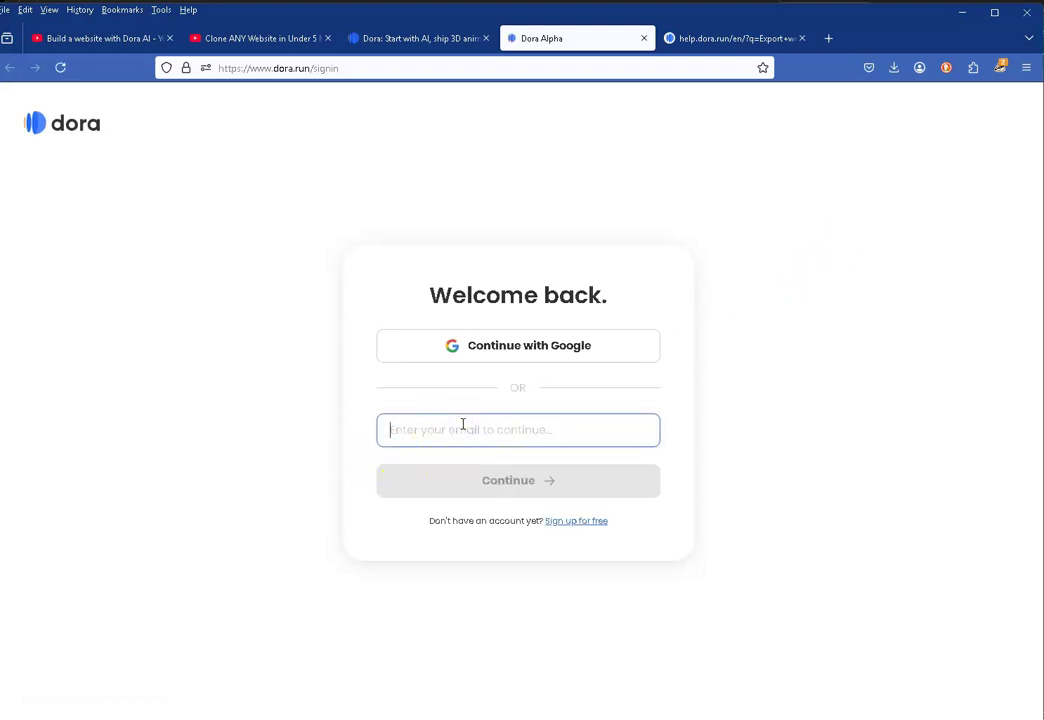
{"action": "left_click", "coordinate": [695, 40]}
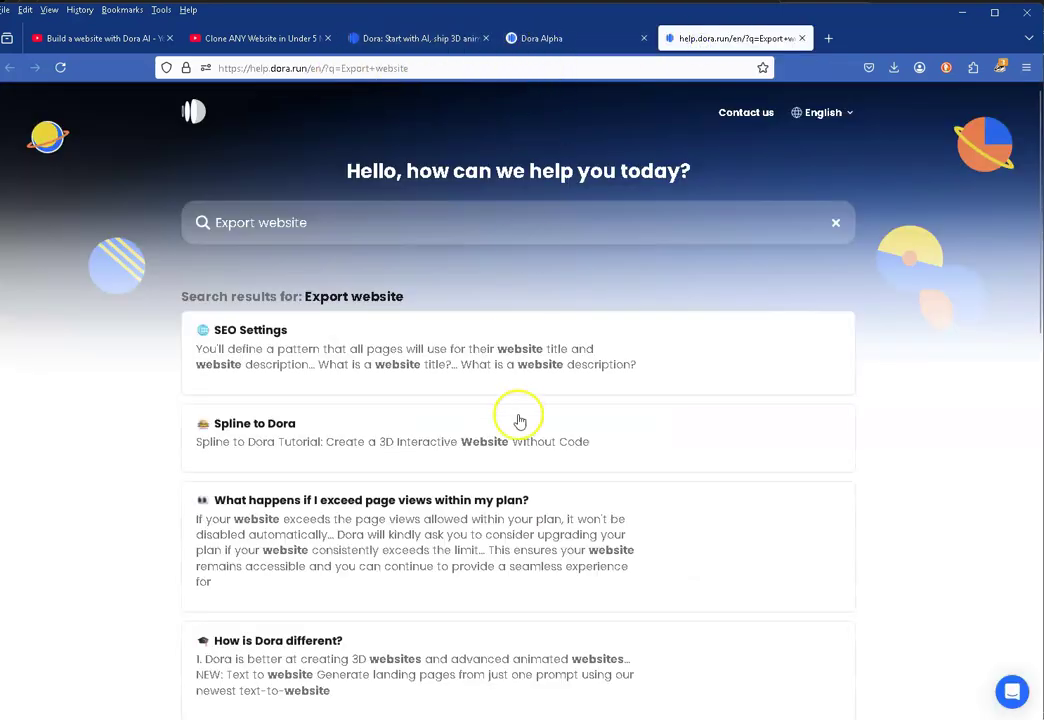
Reopen the Dora Bot conversation from the chat's Messages list, scrolled up to the export question.
{"action": "left_click", "coordinate": [1013, 692]}
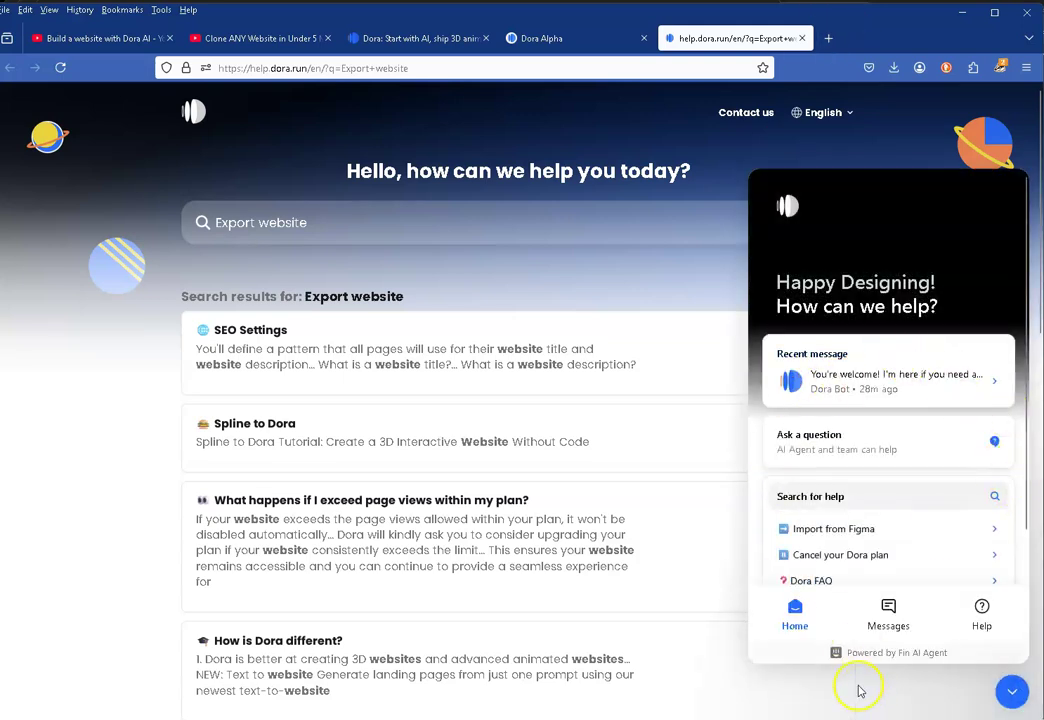
{"action": "left_click", "coordinate": [890, 612]}
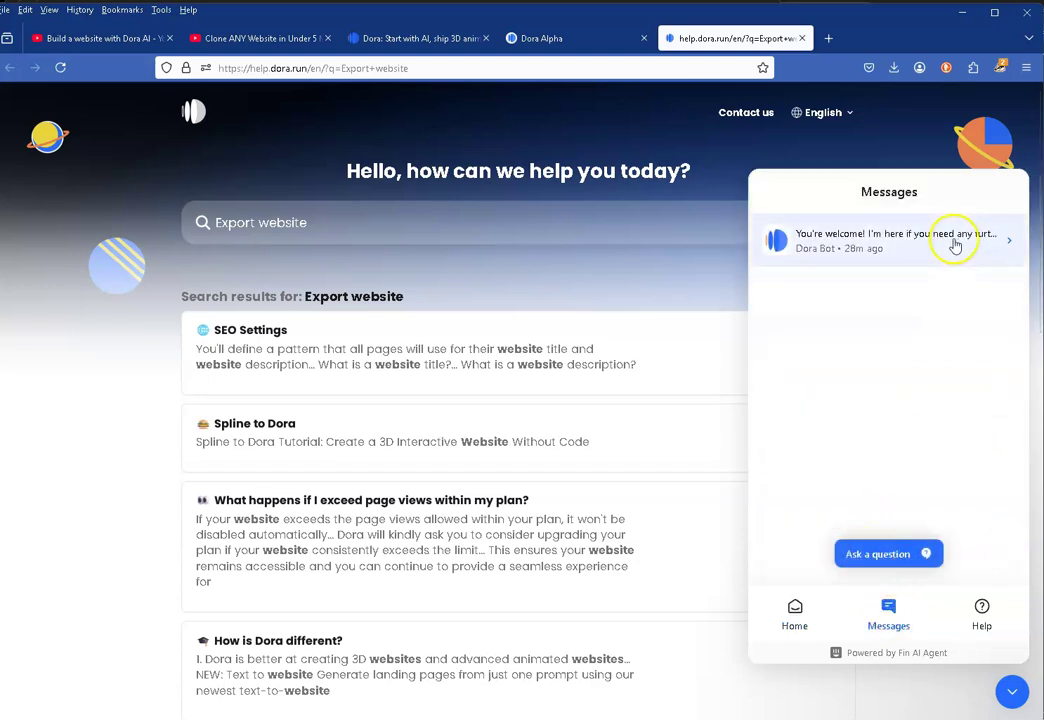
{"action": "left_click", "coordinate": [899, 240]}
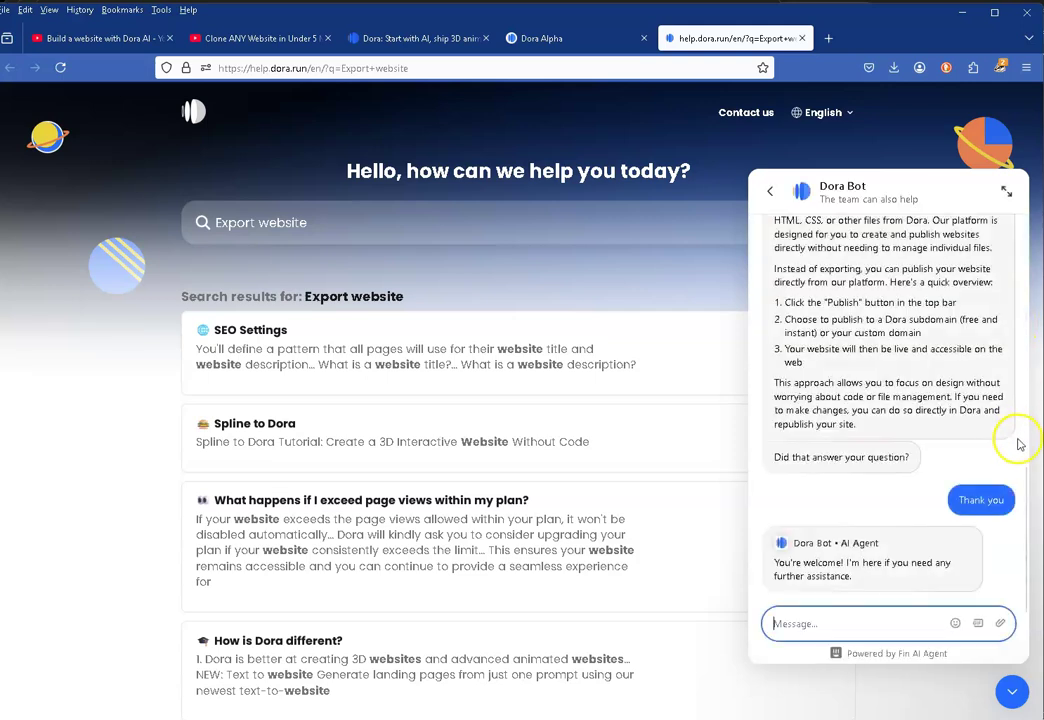
{"action": "left_click_drag", "start_coordinate": [1026, 527], "coordinate": [1022, 260]}
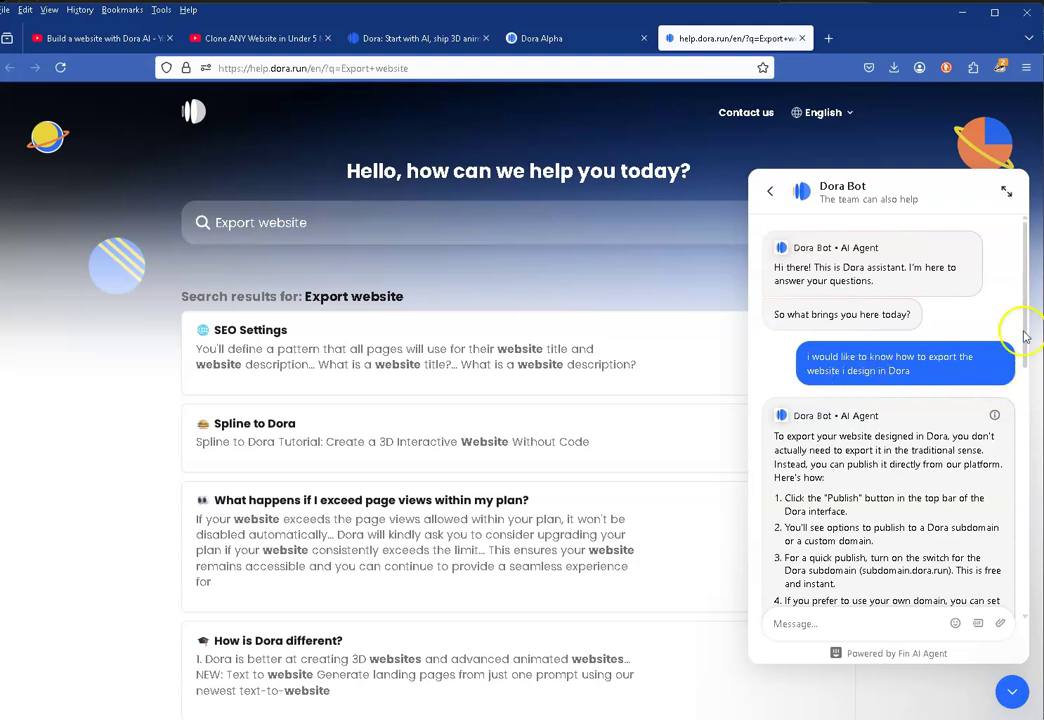
{"action": "left_click_drag", "start_coordinate": [1021, 298], "coordinate": [1027, 360]}
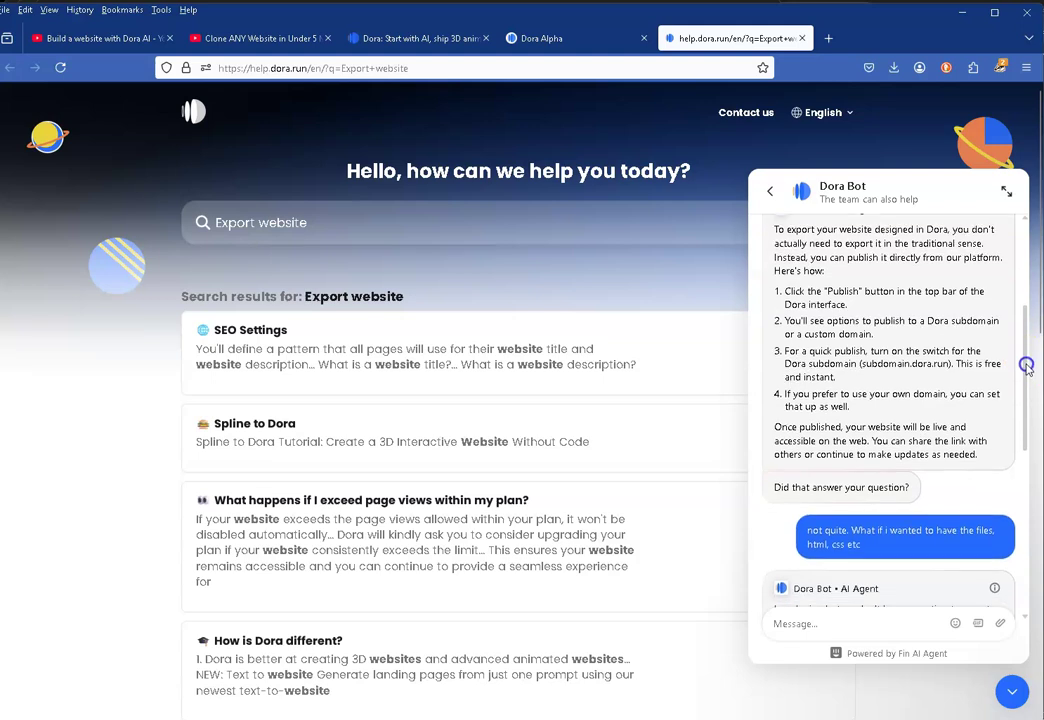
{"action": "left_click_drag", "start_coordinate": [1026, 364], "coordinate": [1032, 451]}
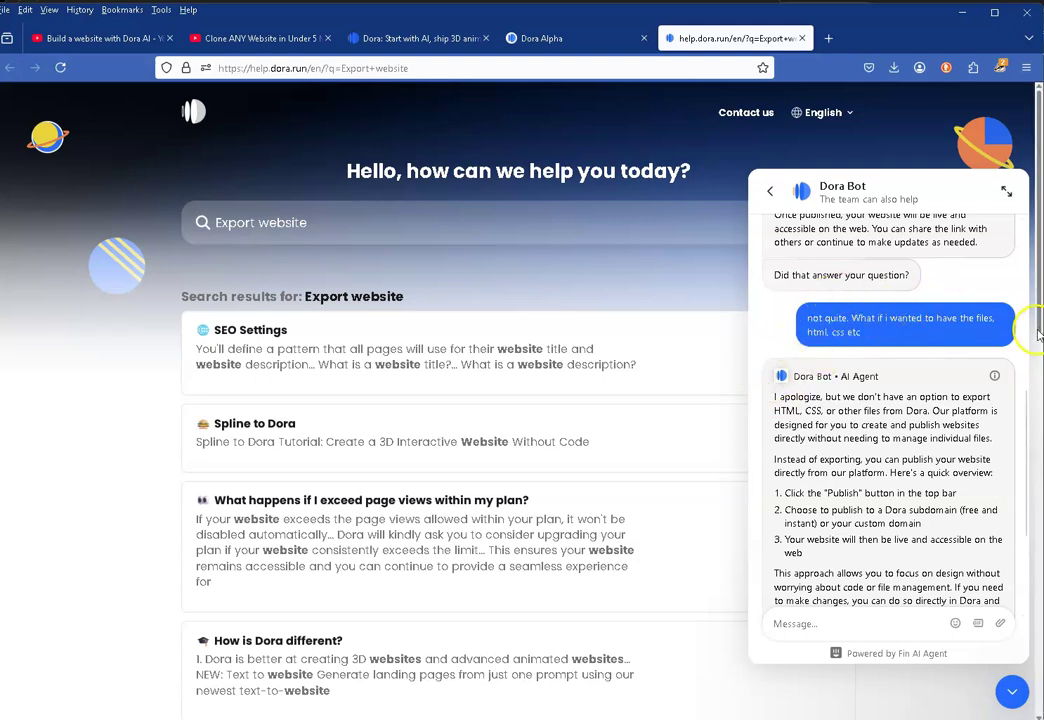
{"action": "left_click_drag", "start_coordinate": [1023, 397], "coordinate": [1018, 426]}
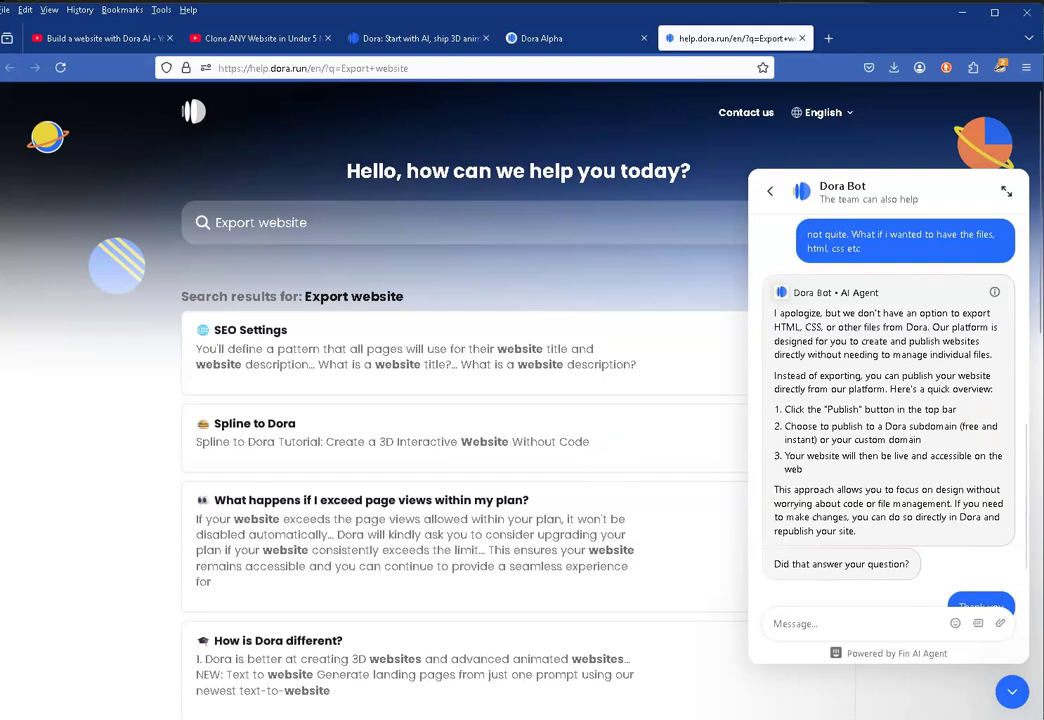
Glance at the website-cloning tutorial, then minimize Firefox to reveal Chrome's Femtec window.
{"action": "left_click", "coordinate": [258, 38]}
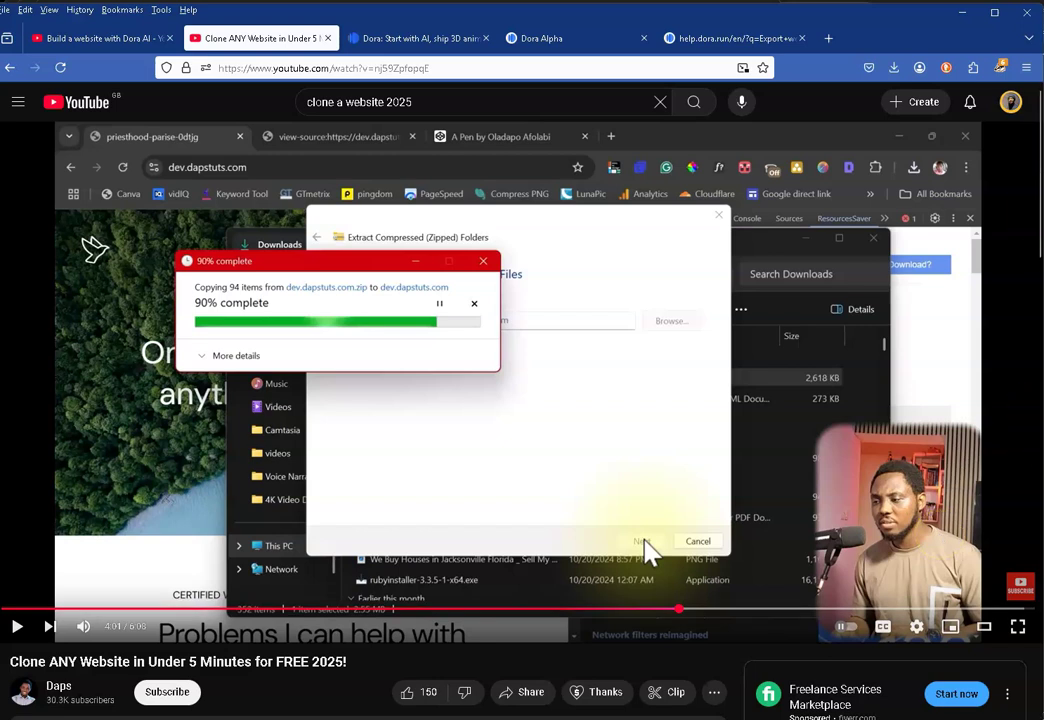
{"action": "scroll", "coordinate": [1032, 205], "scroll_direction": "down", "scroll_amount": 2}
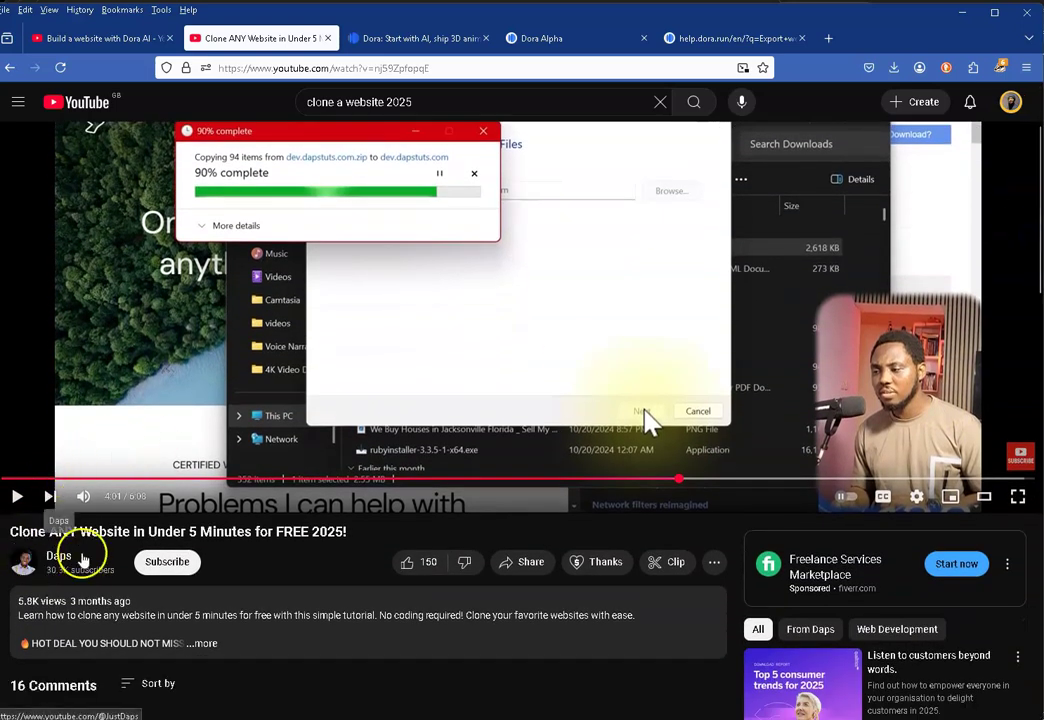
{"action": "scroll", "coordinate": [1040, 270], "scroll_direction": "up", "scroll_amount": 2}
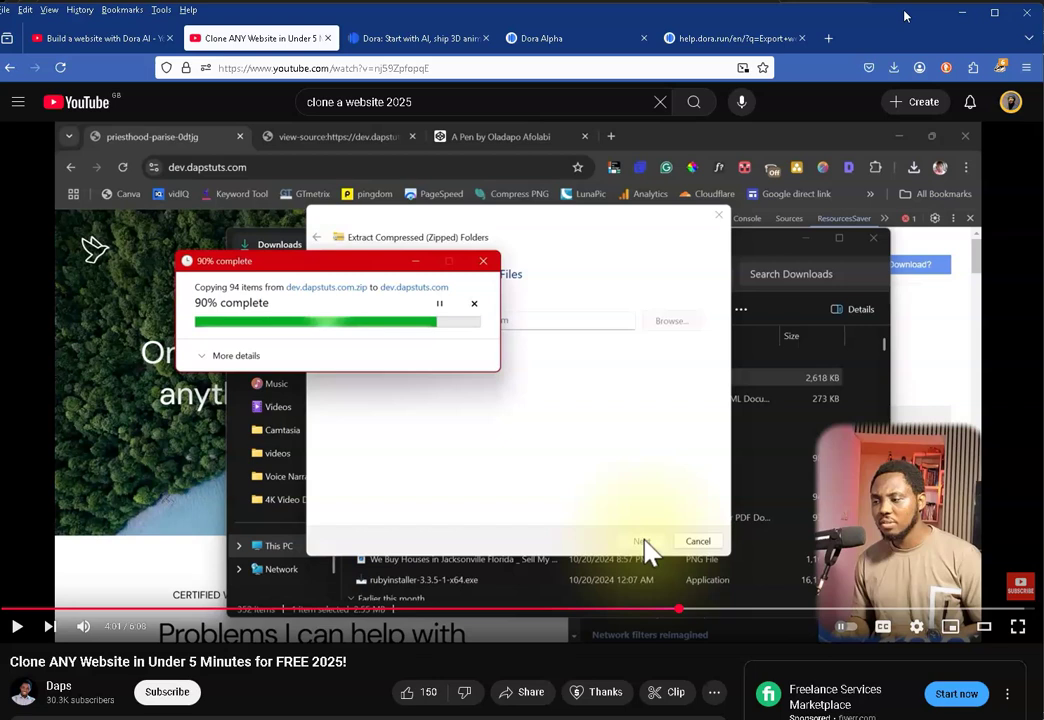
{"action": "left_click", "coordinate": [966, 14]}
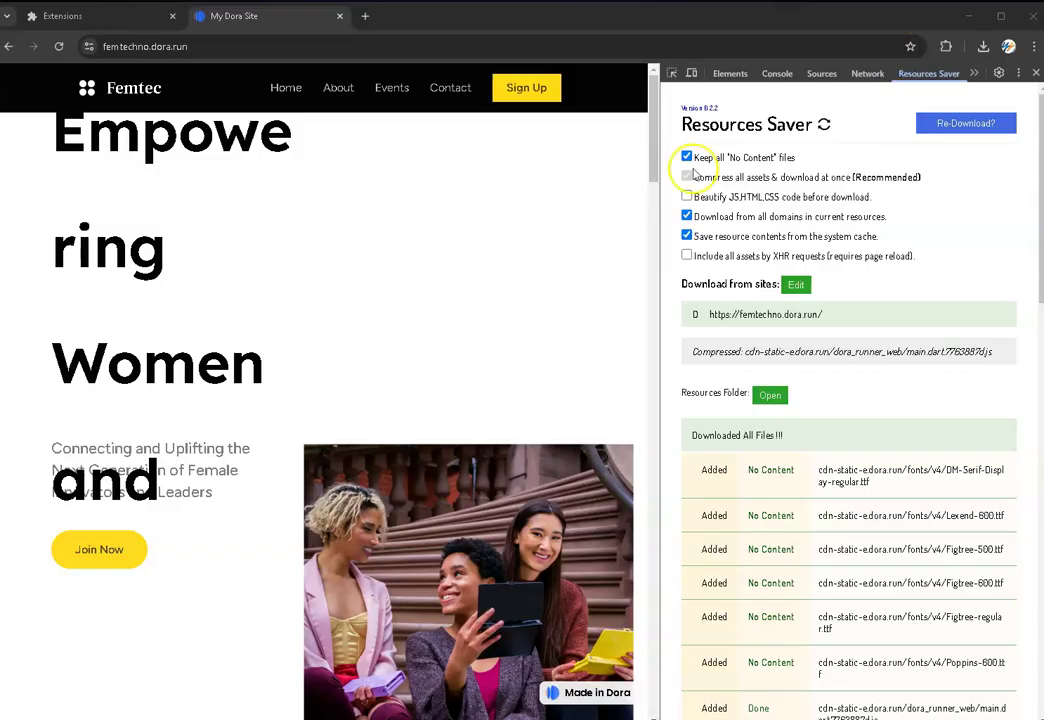
Review the installed extensions including Resources Saver, then open the Chrome Web Store Extensions page.
{"action": "left_click", "coordinate": [100, 12]}
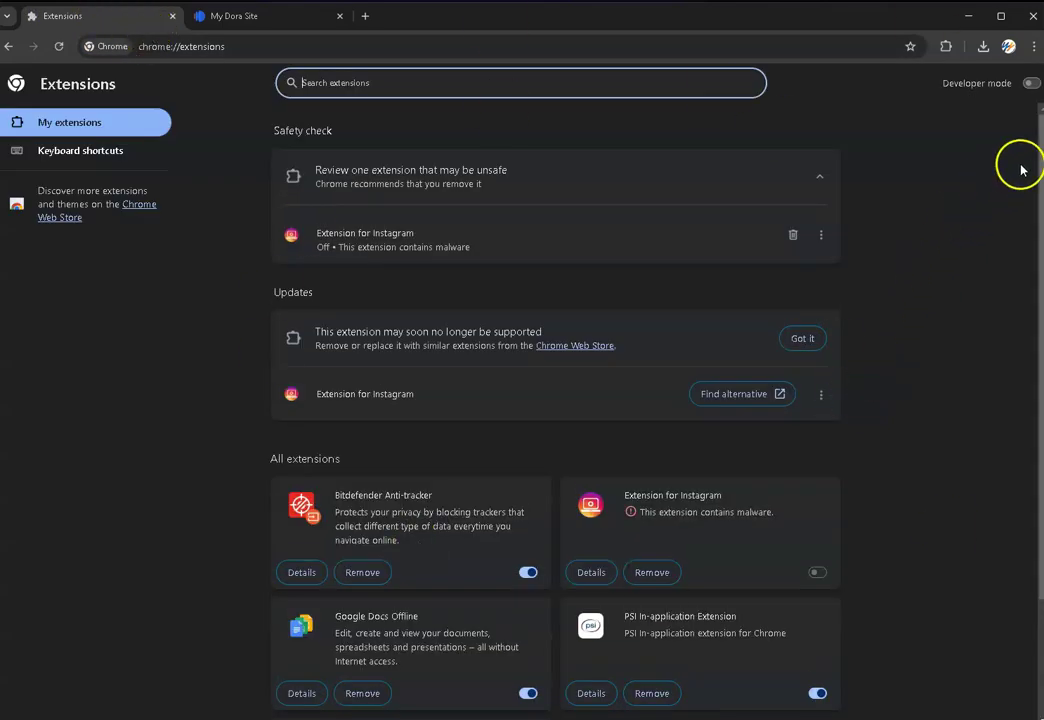
{"action": "scroll", "coordinate": [1038, 155], "scroll_direction": "down", "scroll_amount": 2}
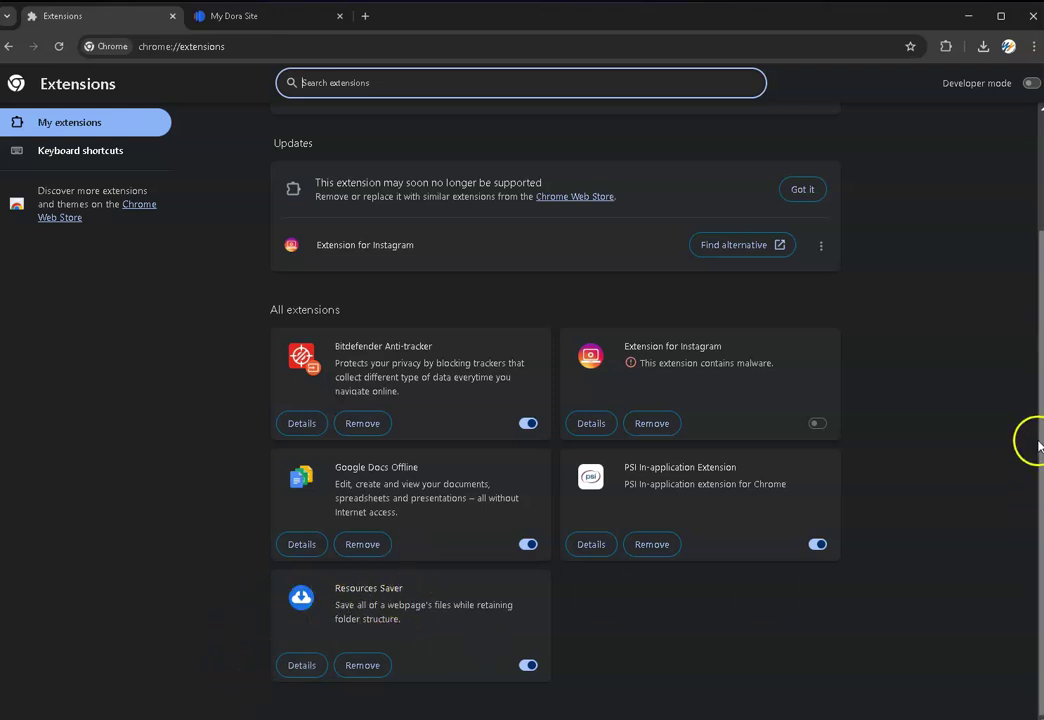
{"action": "scroll", "coordinate": [1036, 200], "scroll_direction": "up", "scroll_amount": 2}
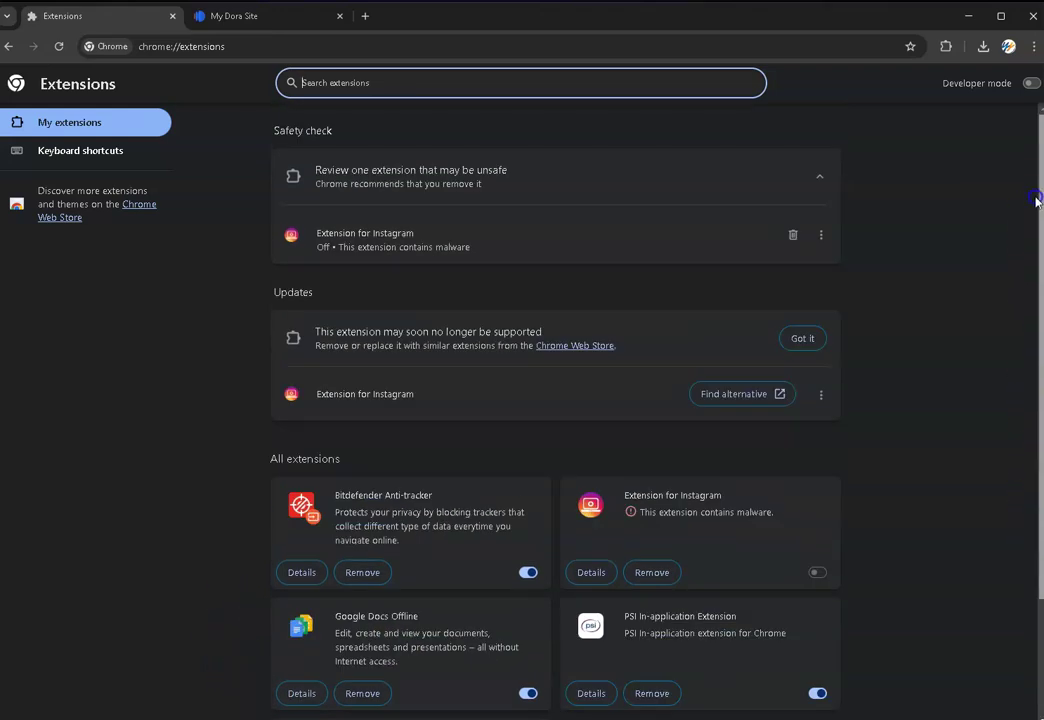
{"action": "left_click", "coordinate": [141, 206]}
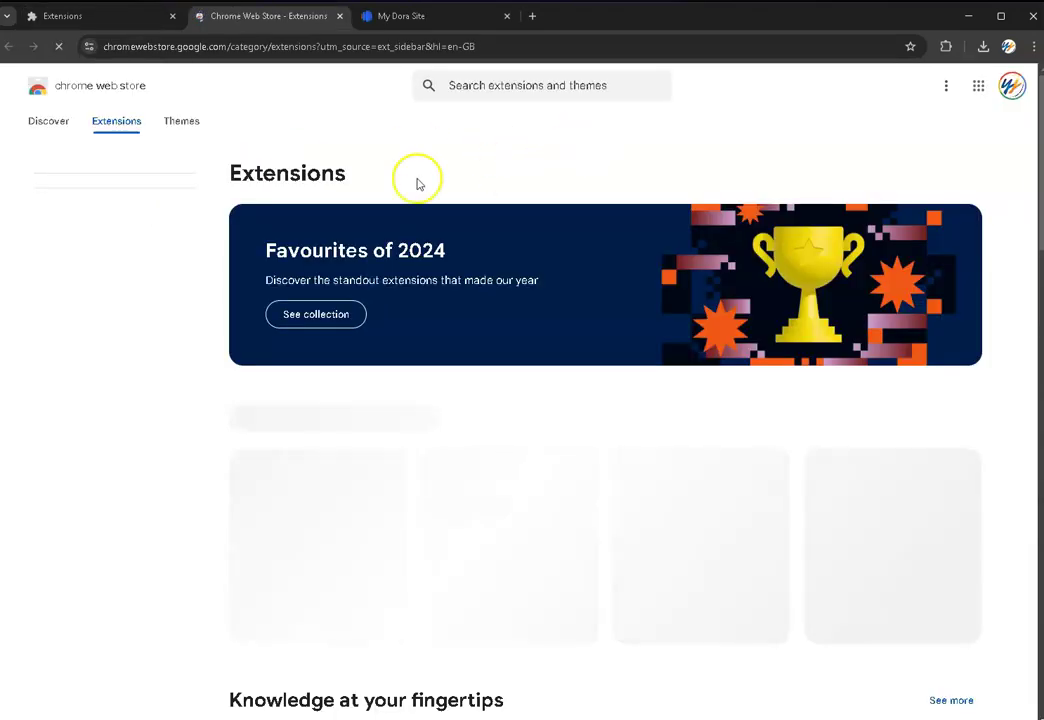
Search the store for 'resource saver' and open the Resources Saver by thorium.rocks page.
{"action": "left_click", "coordinate": [457, 85]}
{"action": "type", "text": "resource "}
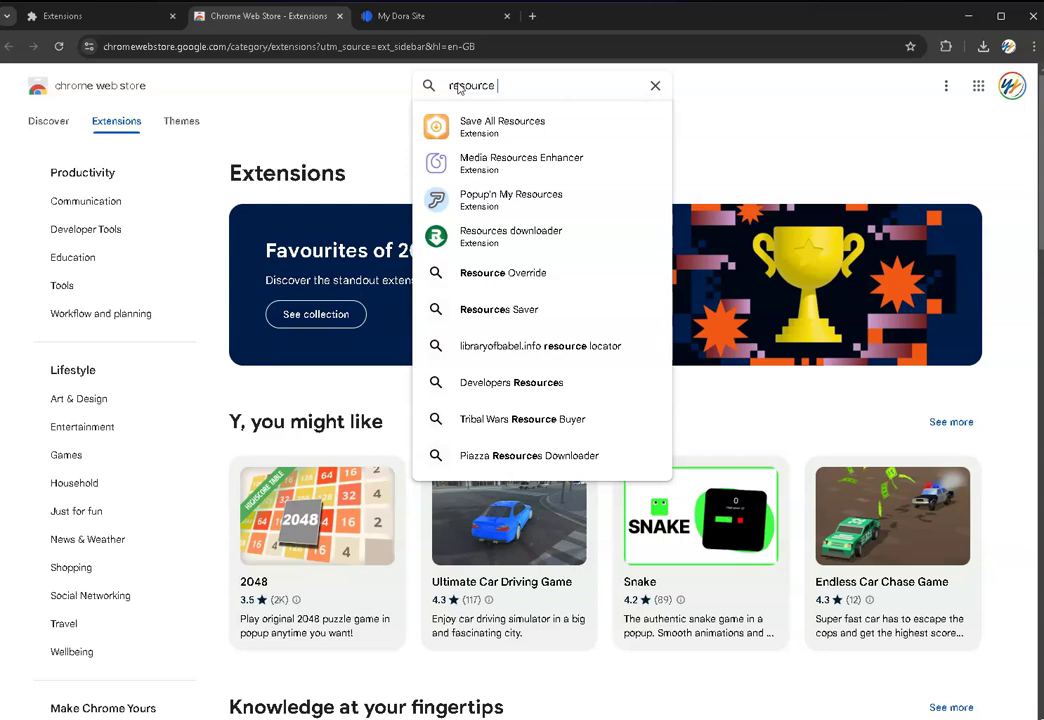
{"action": "type", "text": "saver"}
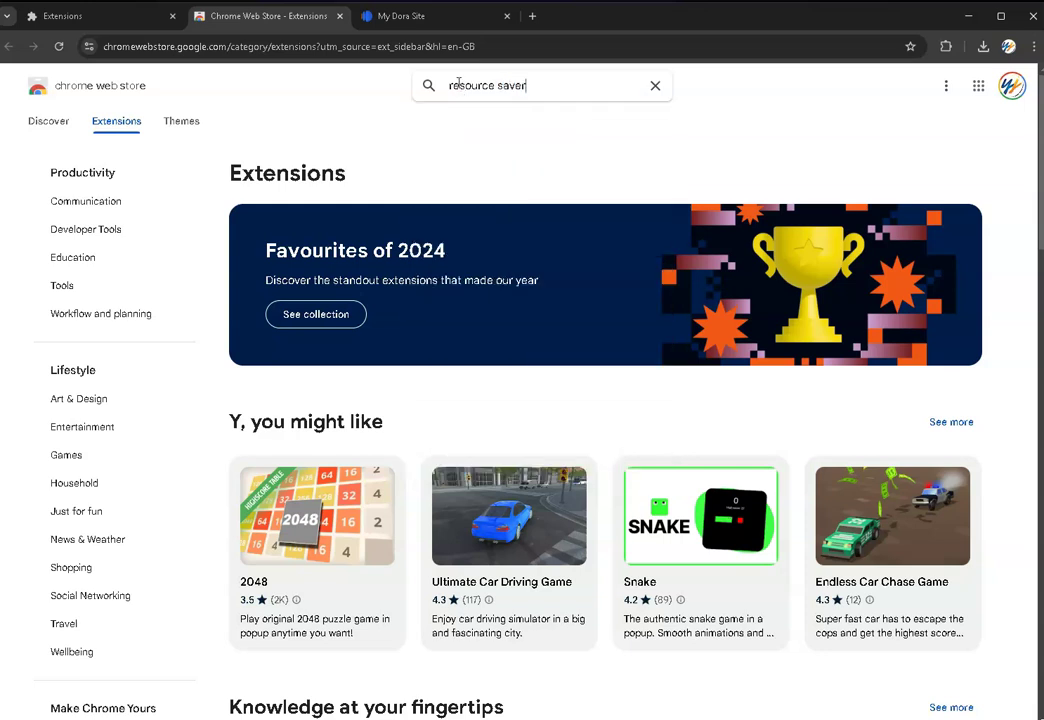
{"action": "key", "text": "Return"}
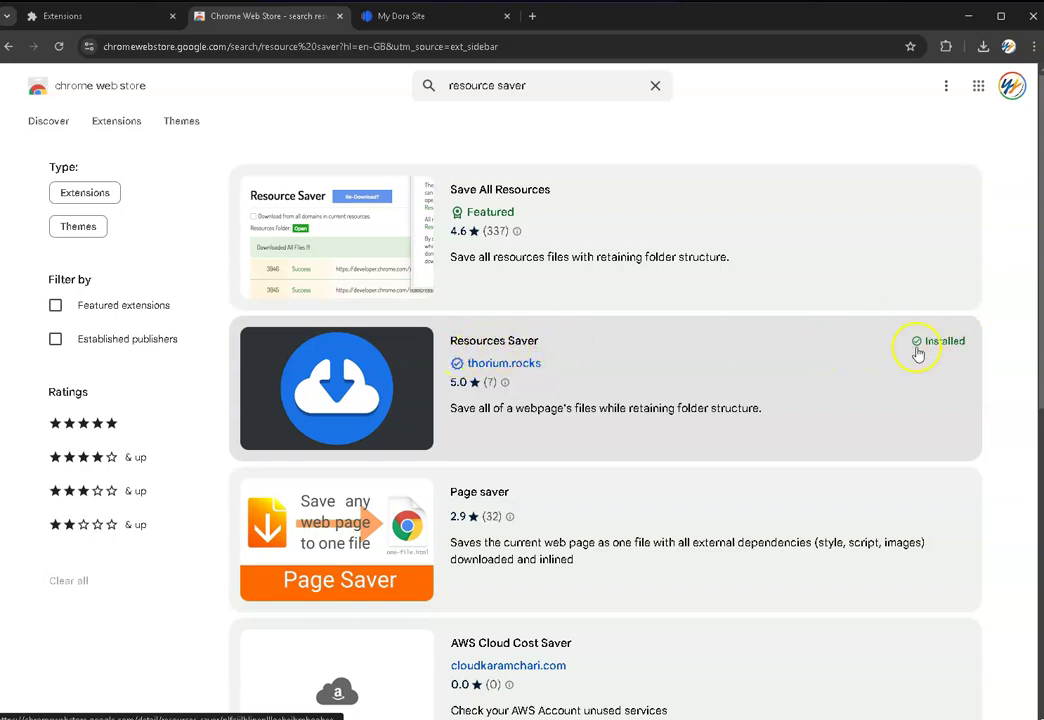
{"action": "left_click", "coordinate": [492, 350]}
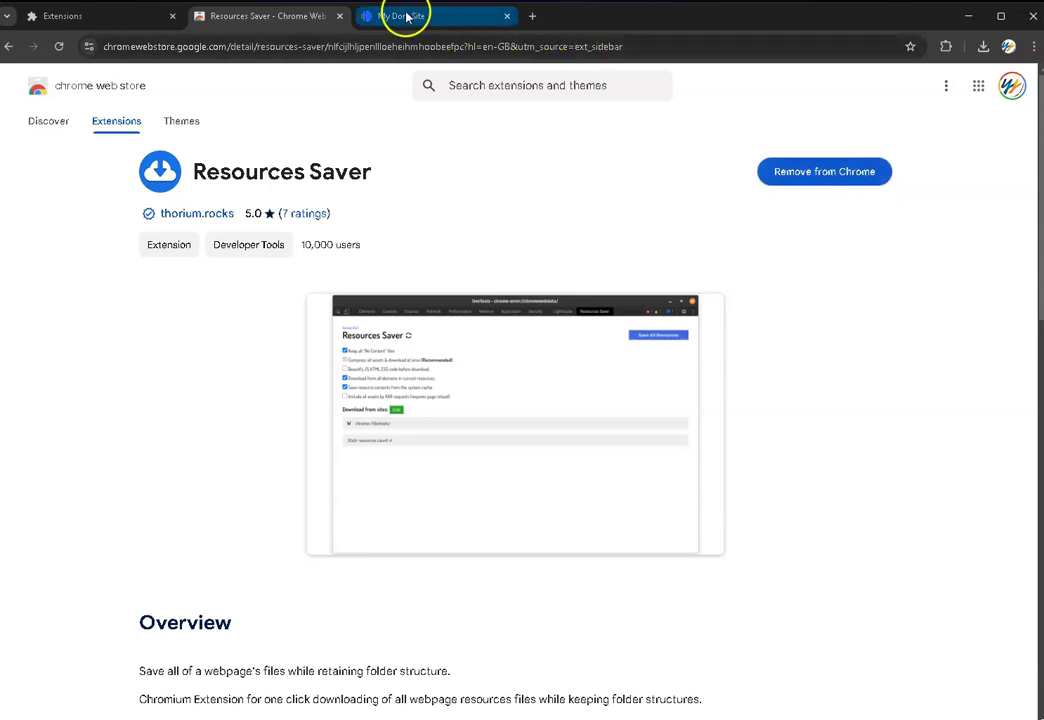
Close the My Dora Site tab, Inspect the femtechno.dora.run page and expand the >> panels list.
{"action": "left_click", "coordinate": [507, 16]}
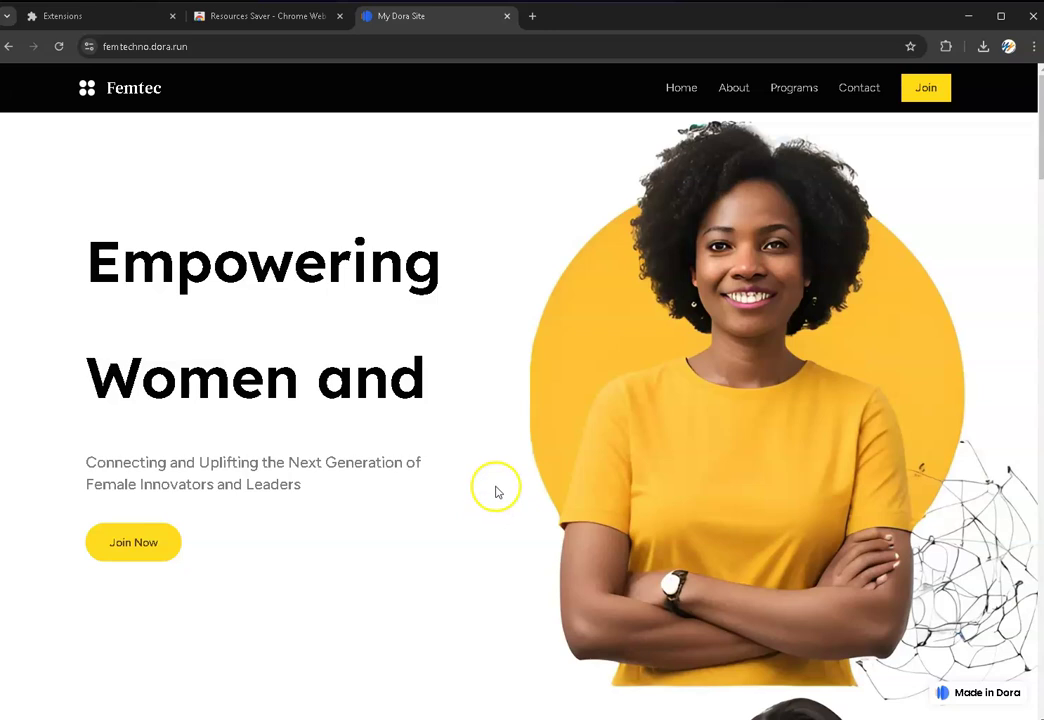
{"action": "right_click", "coordinate": [472, 372]}
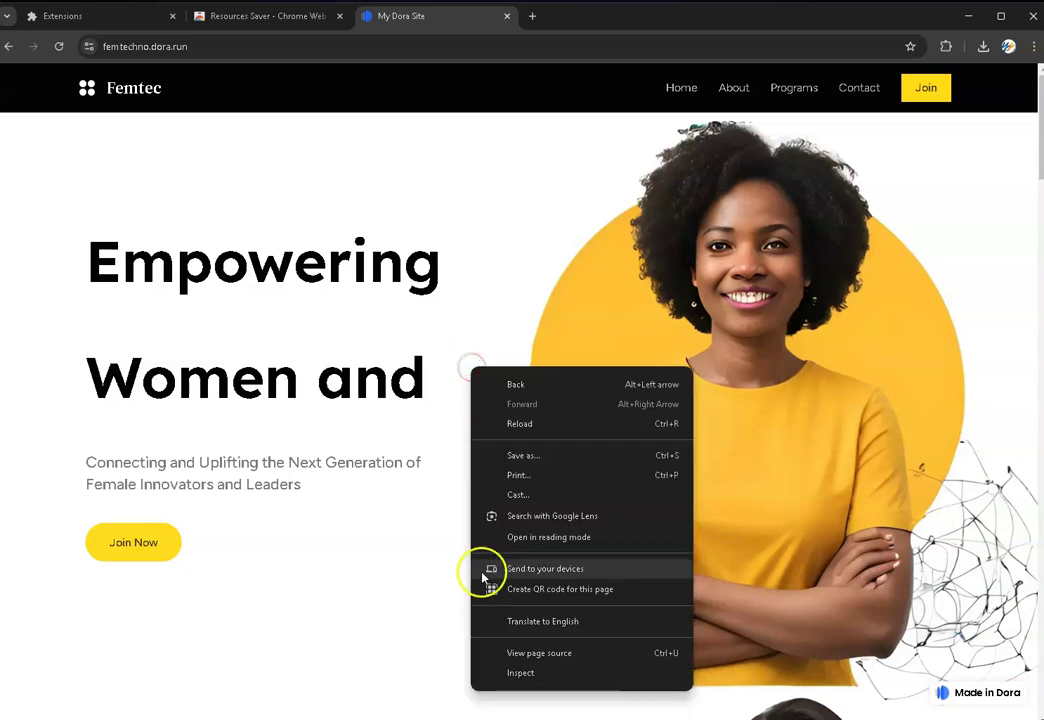
{"action": "left_click", "coordinate": [505, 673]}
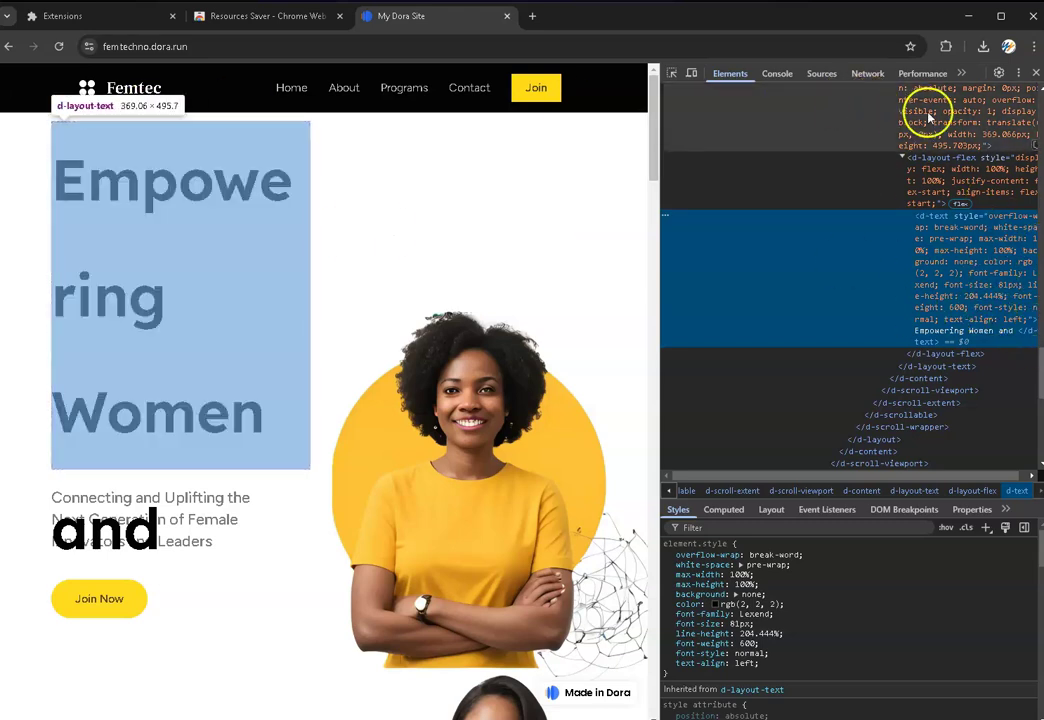
{"action": "left_click", "coordinate": [962, 74]}
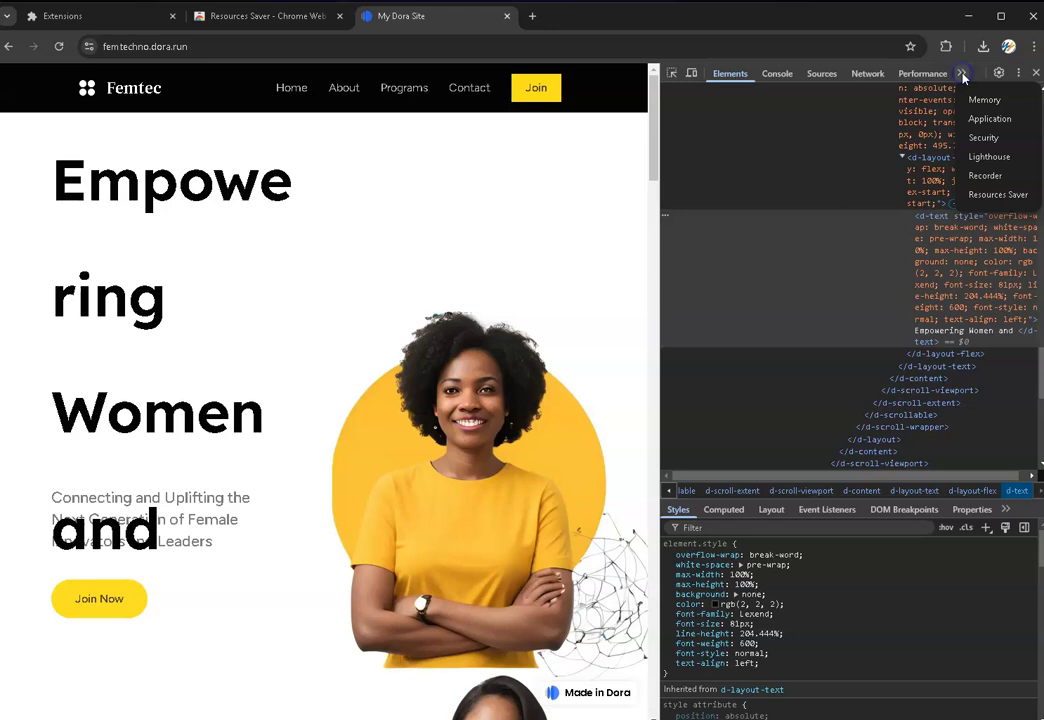
Save all the Femtec site's resources from the Resources Saver panel as femtechno.dora.run (1).zip.
{"action": "left_click", "coordinate": [996, 196]}
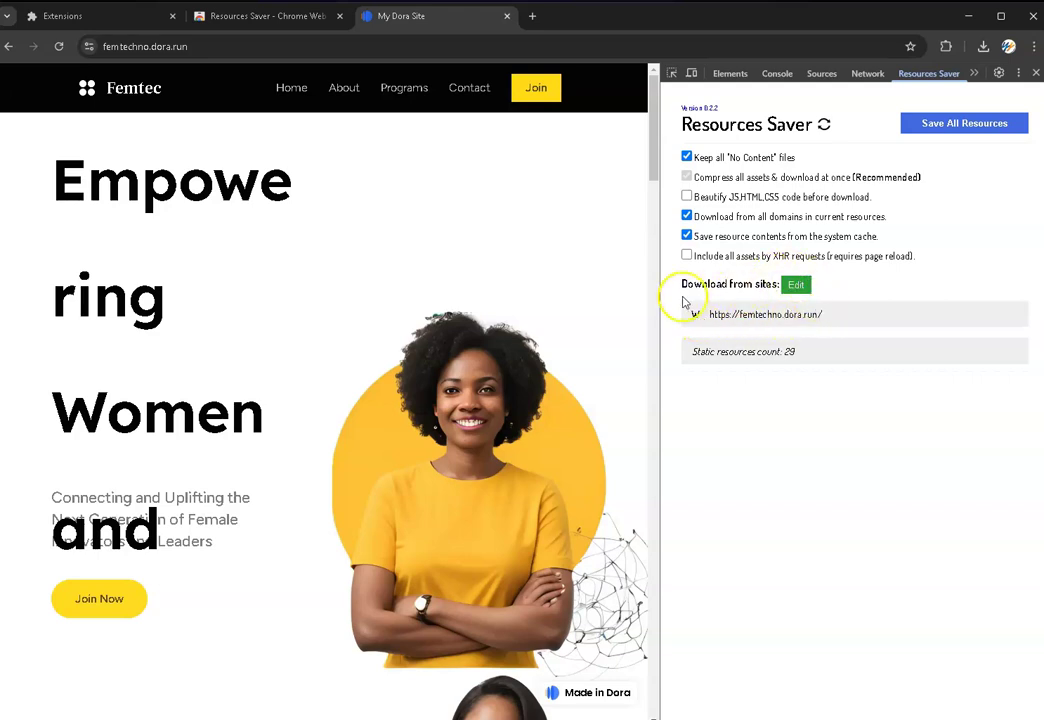
{"action": "left_click", "coordinate": [847, 315]}
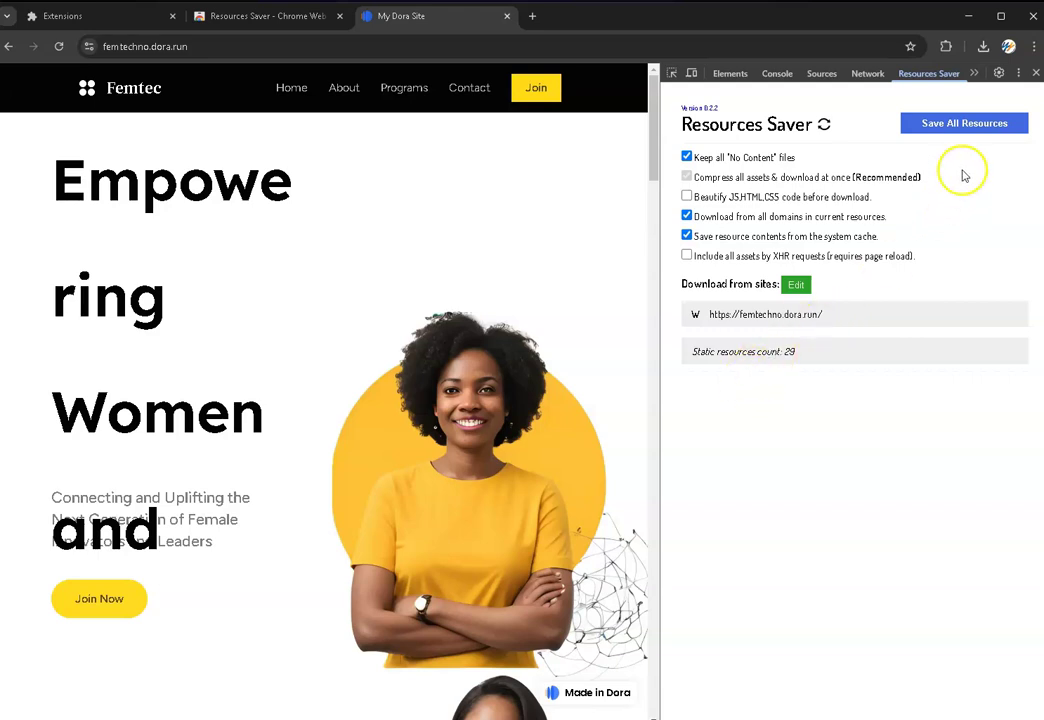
{"action": "left_click", "coordinate": [971, 122]}
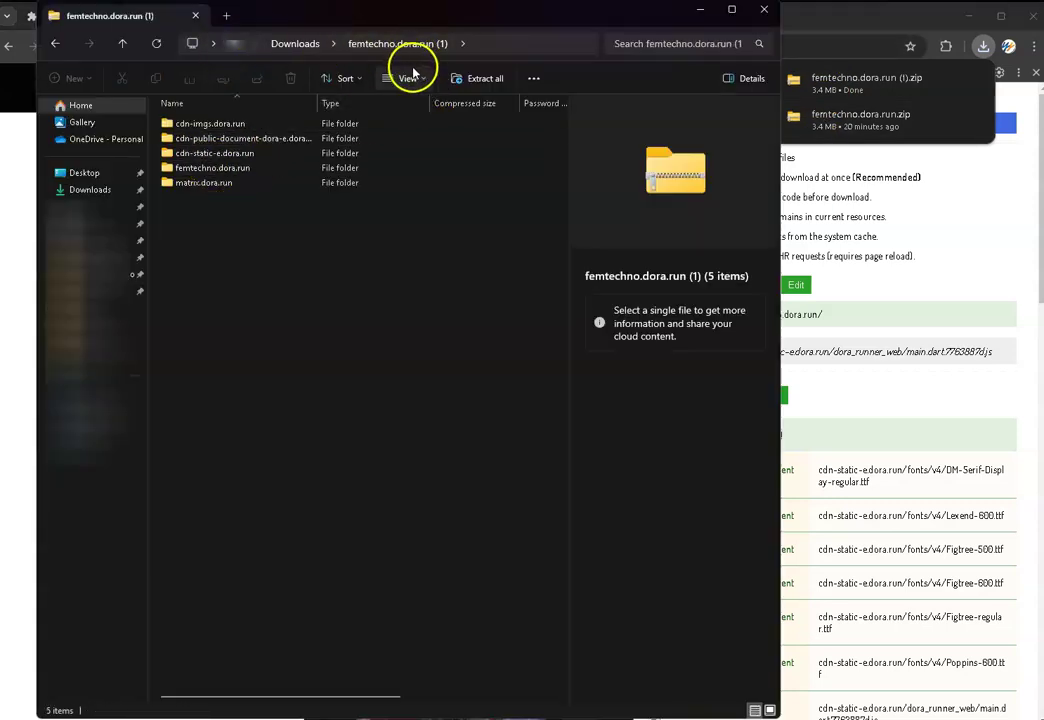
Extract the femtechno.dora.run archive and open its index page, which shows Dora's 404.
{"action": "left_click", "coordinate": [509, 503]}
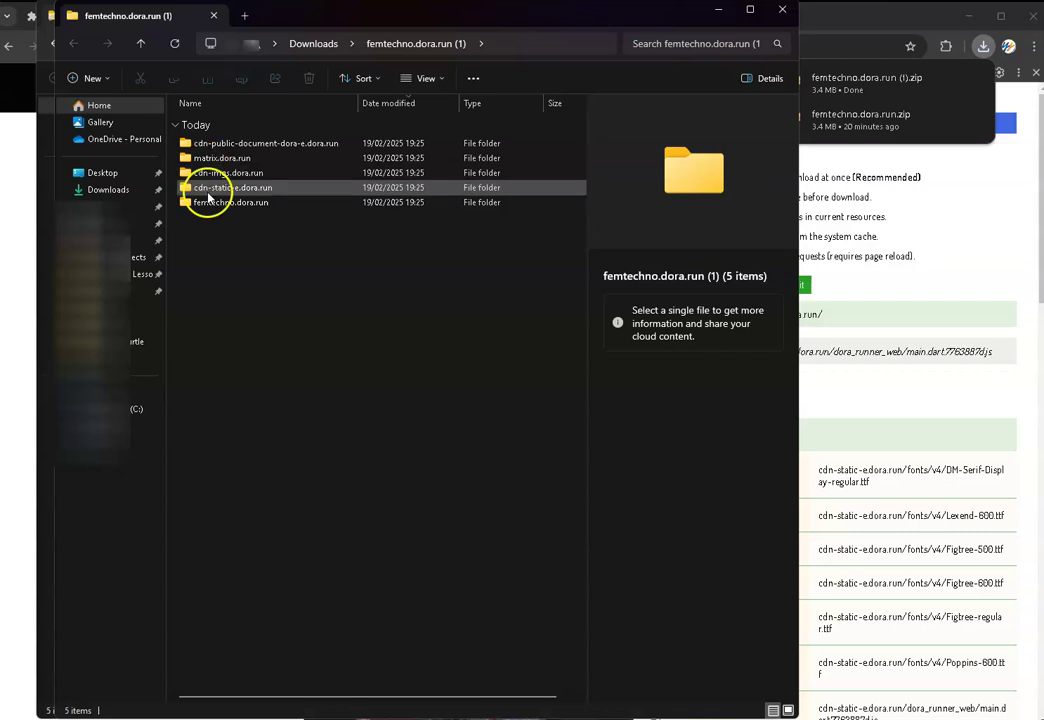
{"action": "double_click", "coordinate": [258, 207]}
{"action": "double_click", "coordinate": [238, 126]}
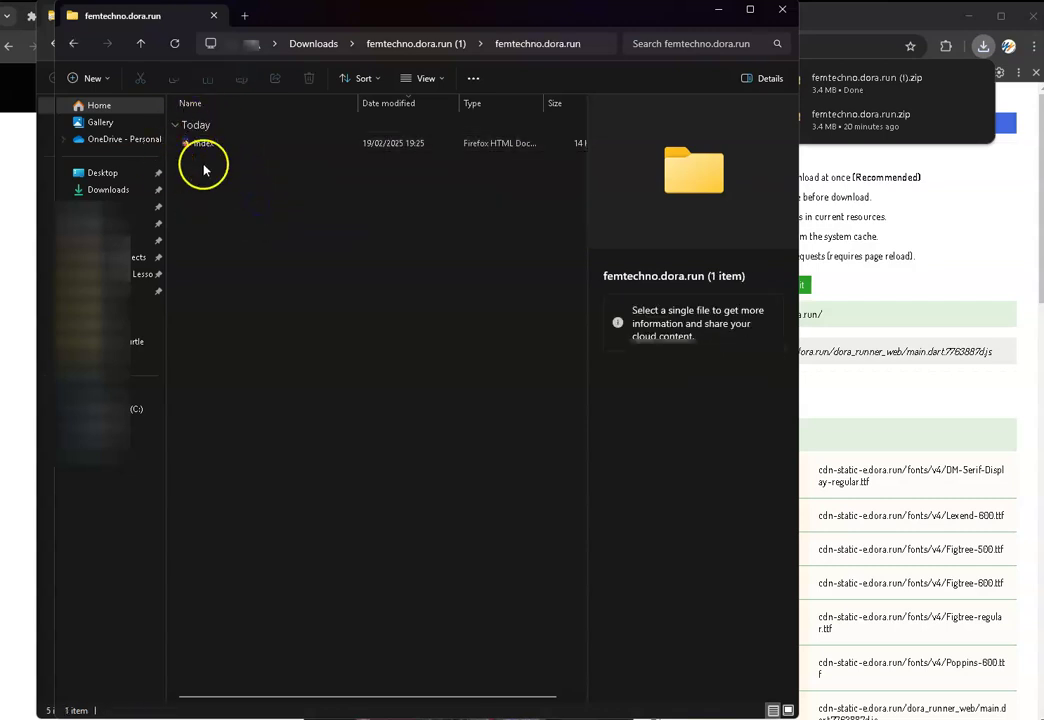
{"action": "left_click", "coordinate": [207, 145]}
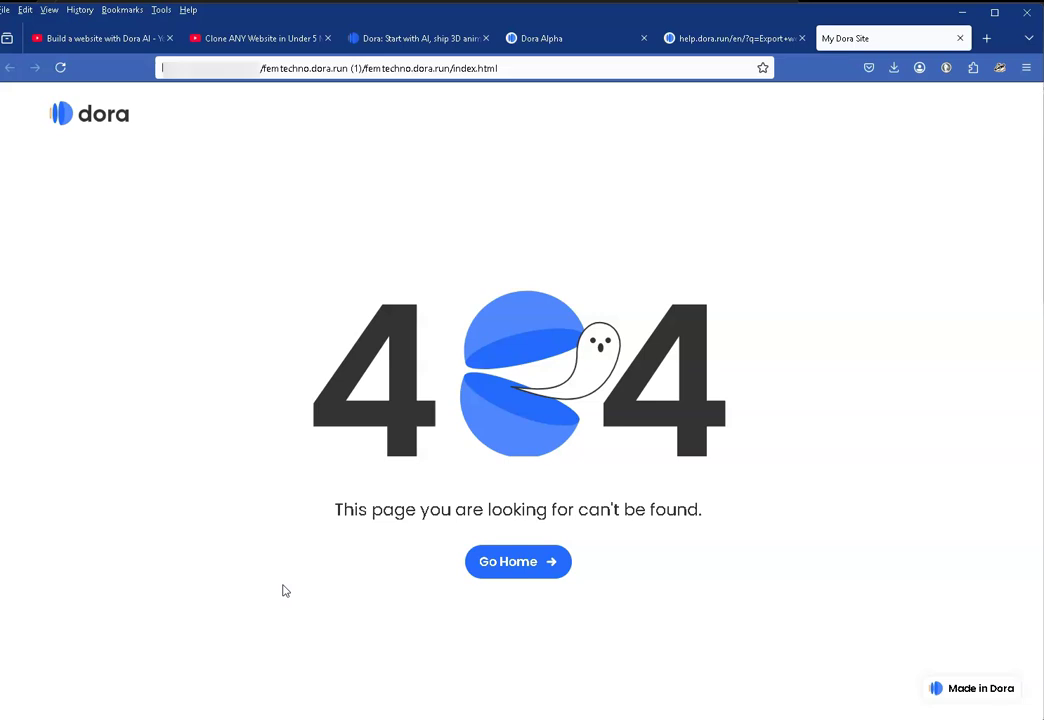
Switch back to the 'Clone ANY Website in Under 5 Minutes' YouTube tab.
{"action": "left_click", "coordinate": [278, 598]}
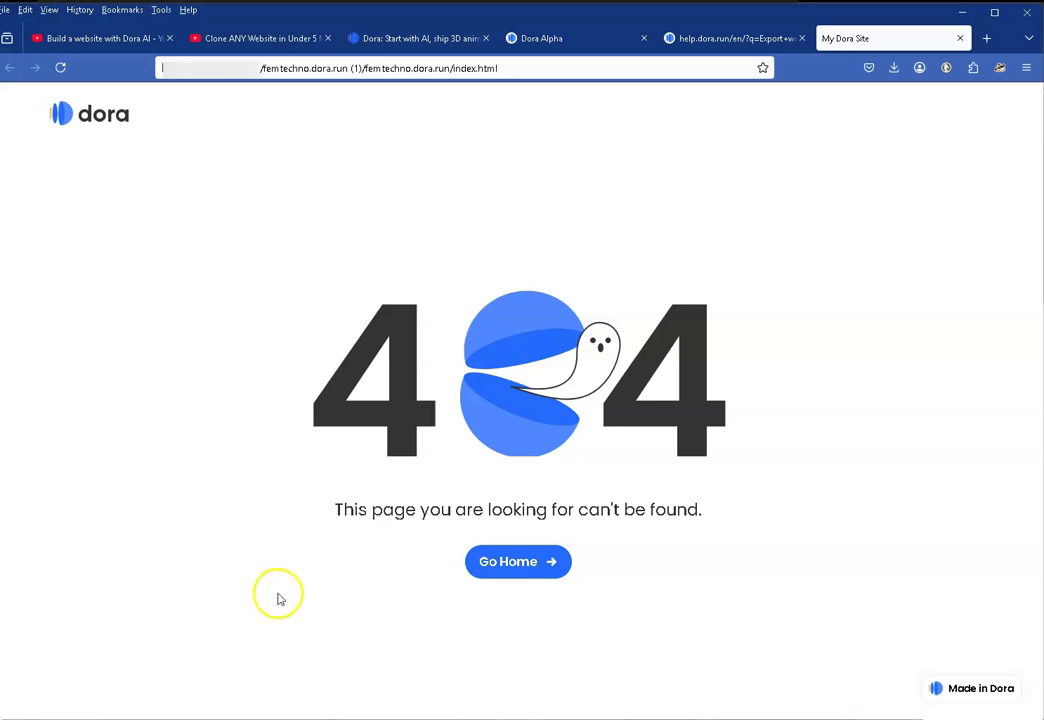
{"action": "left_click", "coordinate": [401, 280]}
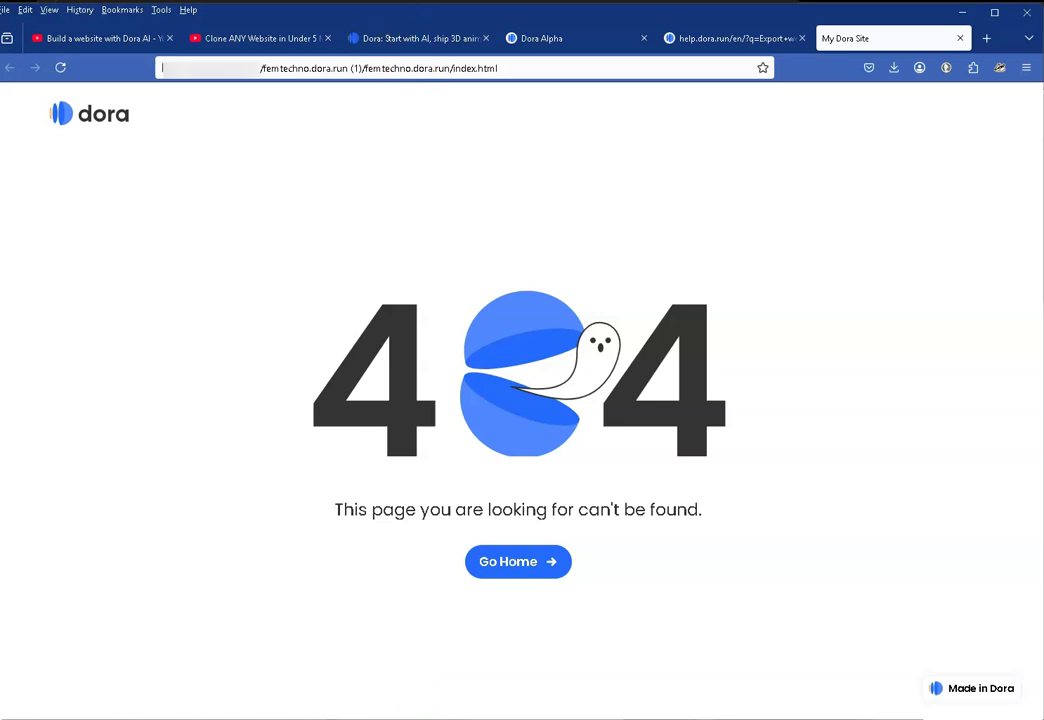
{"action": "left_click", "coordinate": [258, 36]}
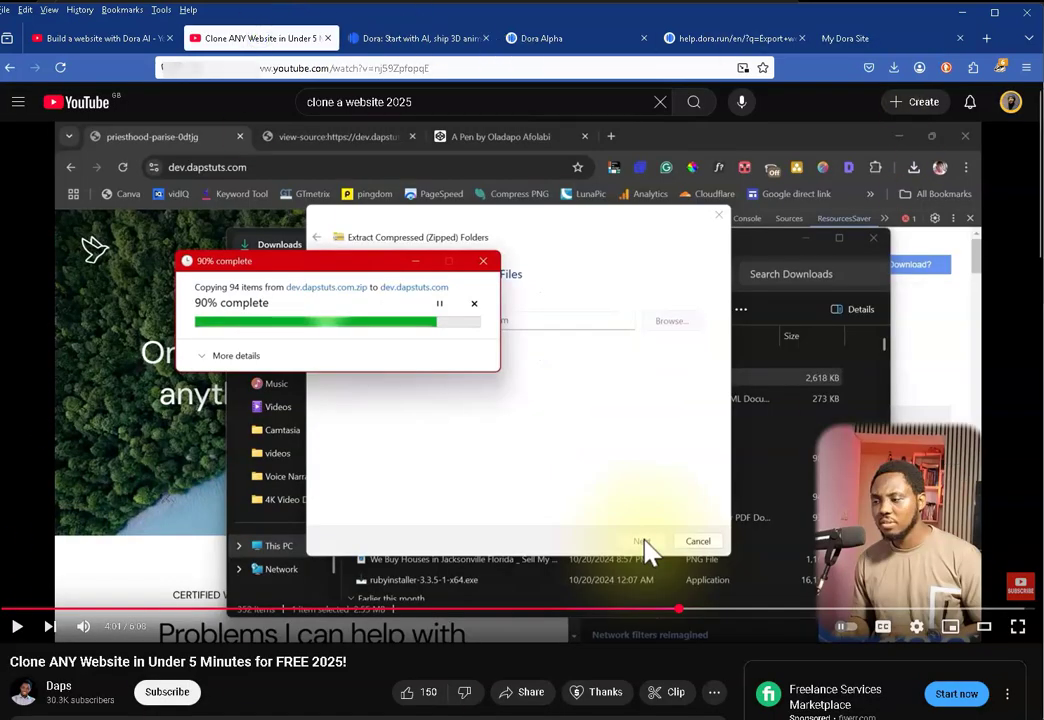
Switch to the 'Build a website with Dora AI' tab and scroll to its code-extraction comments.
{"action": "left_click", "coordinate": [566, 574]}
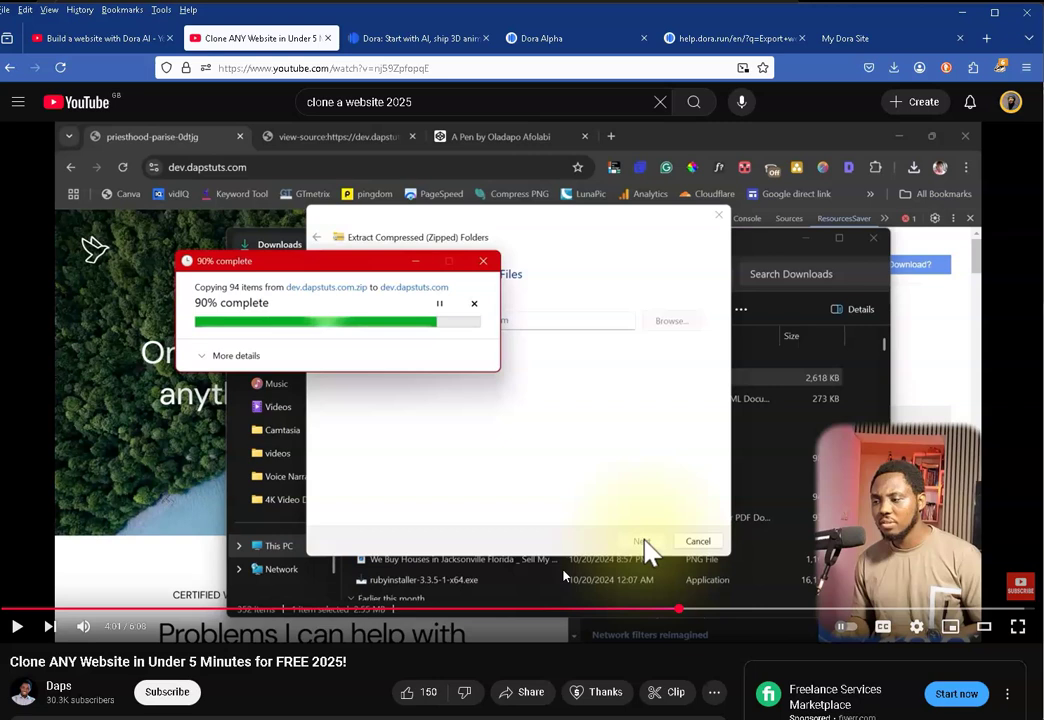
{"action": "left_click", "coordinate": [110, 37]}
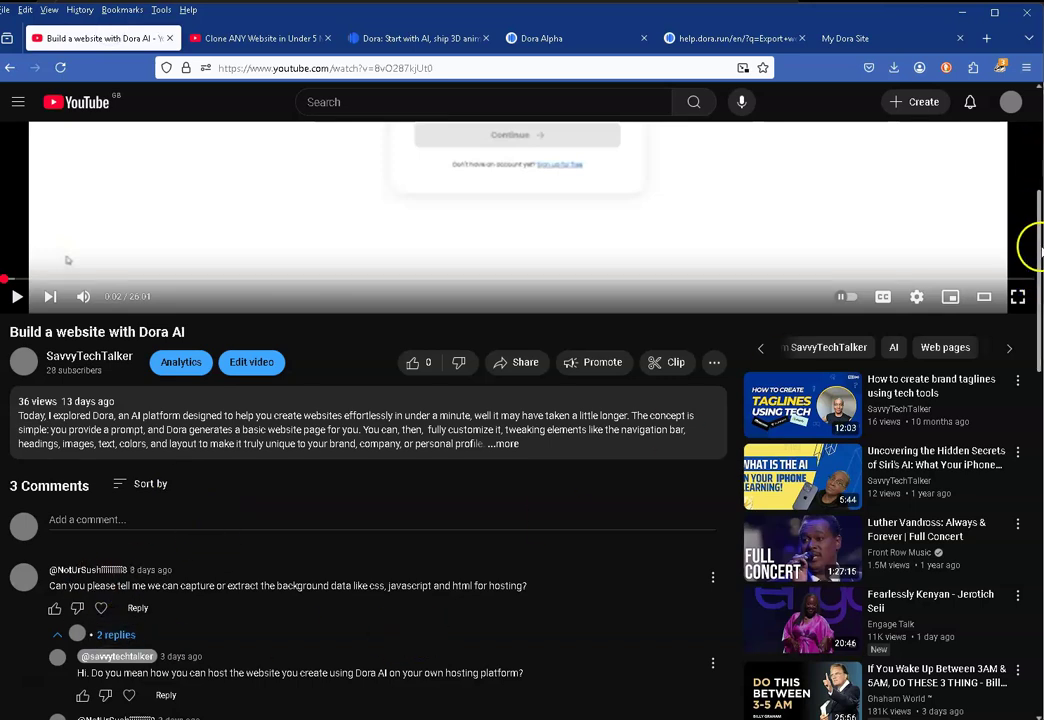
{"action": "left_click_drag", "start_coordinate": [1032, 252], "coordinate": [1032, 320]}
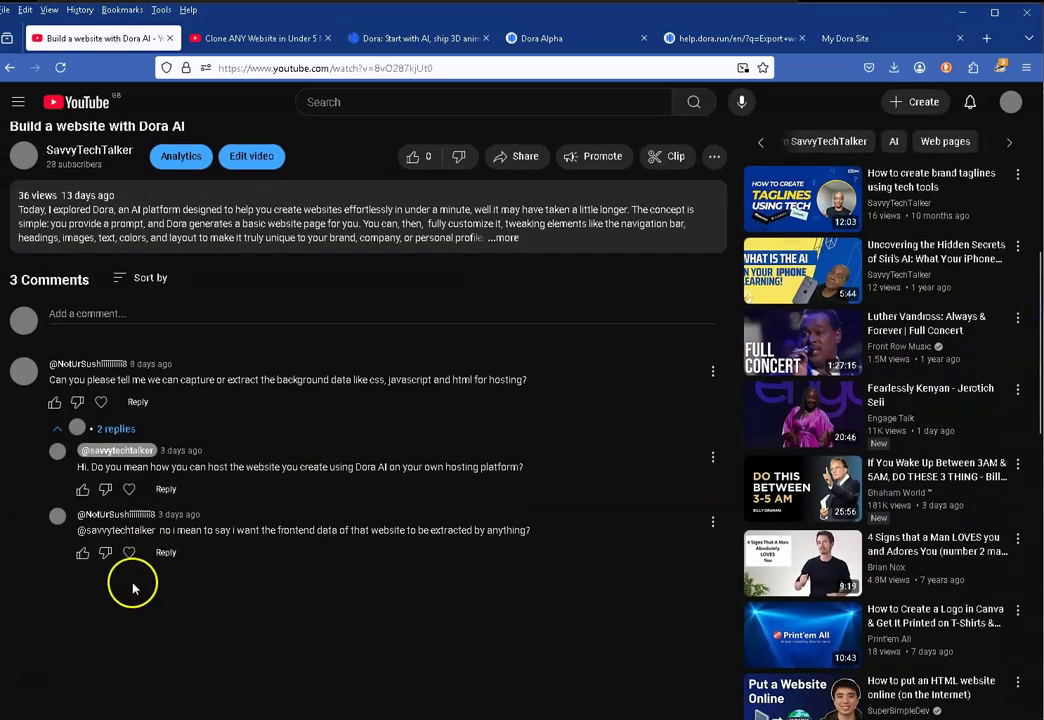